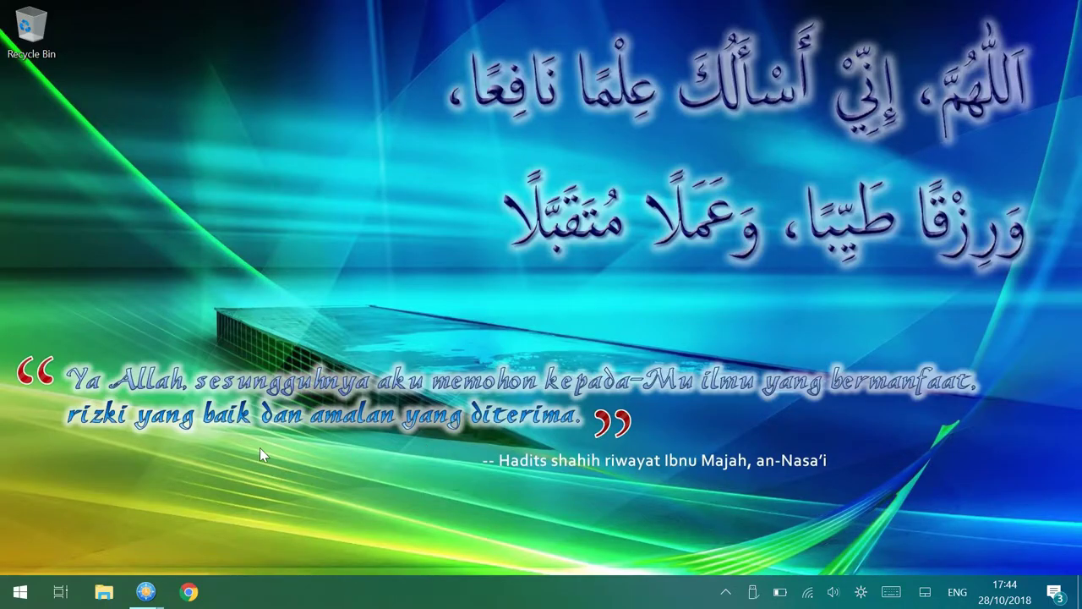
Launch Word from the Start menu and create a blank document, Document1
left_click(11, 599)
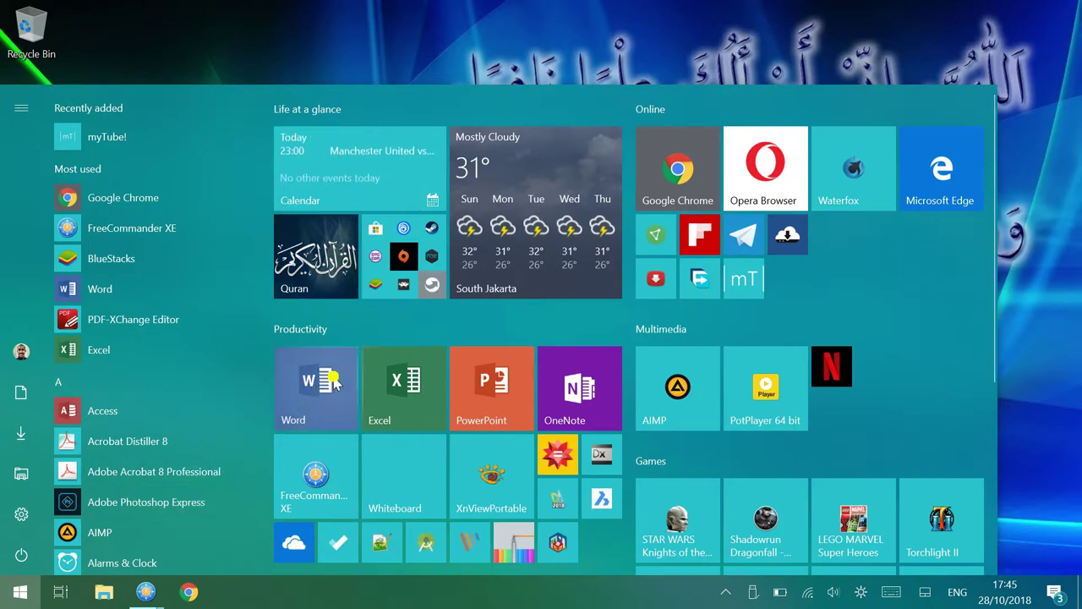
left_click(335, 382)
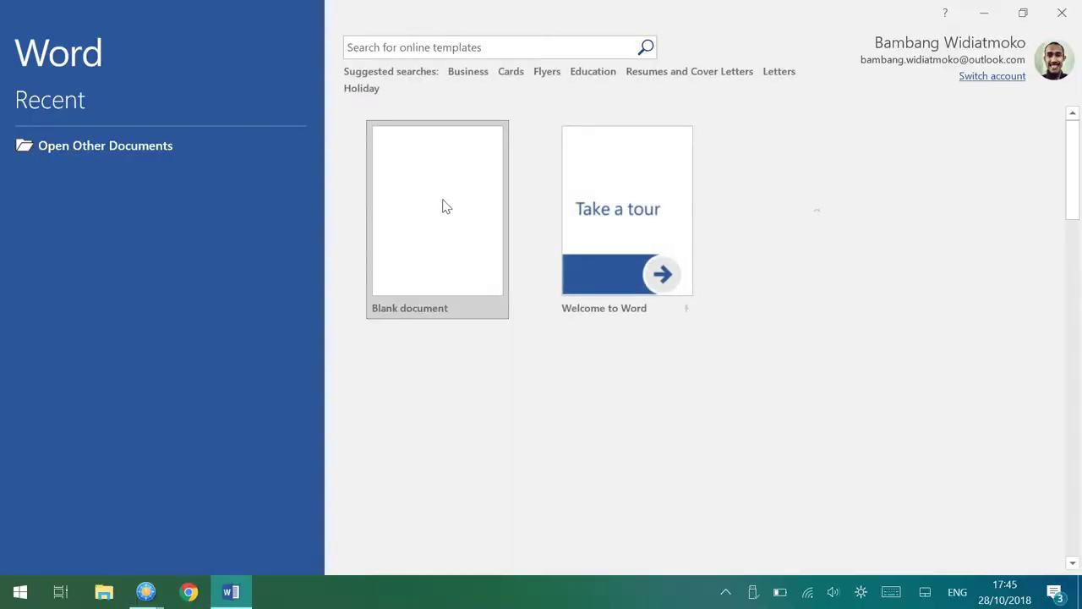
left_click(448, 194)
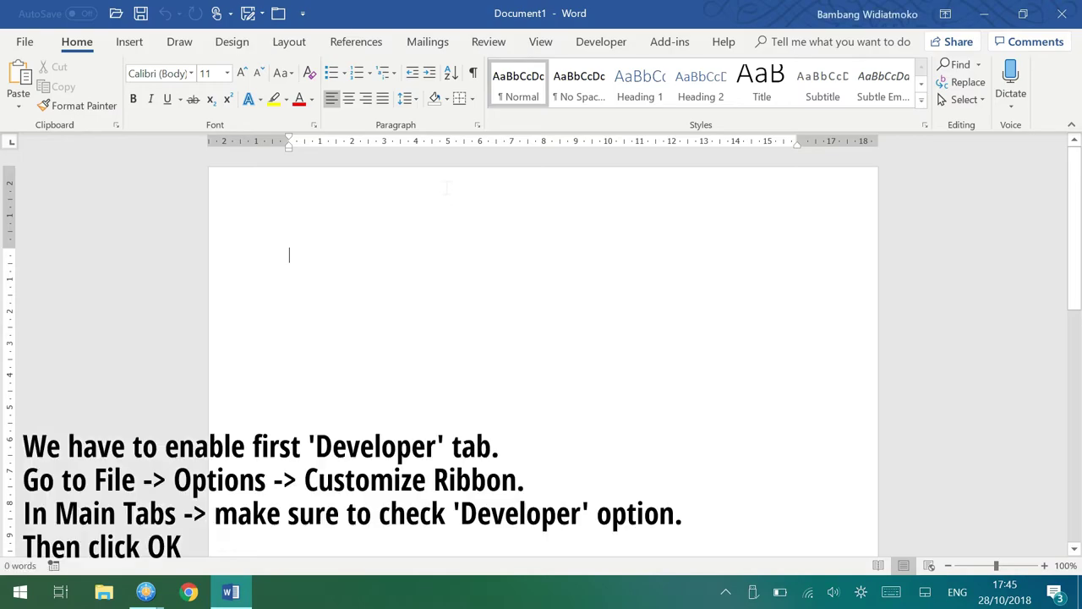
Enable the Developer tab under Main Tabs in Word Options' Customize Ribbon settings
left_click(26, 49)
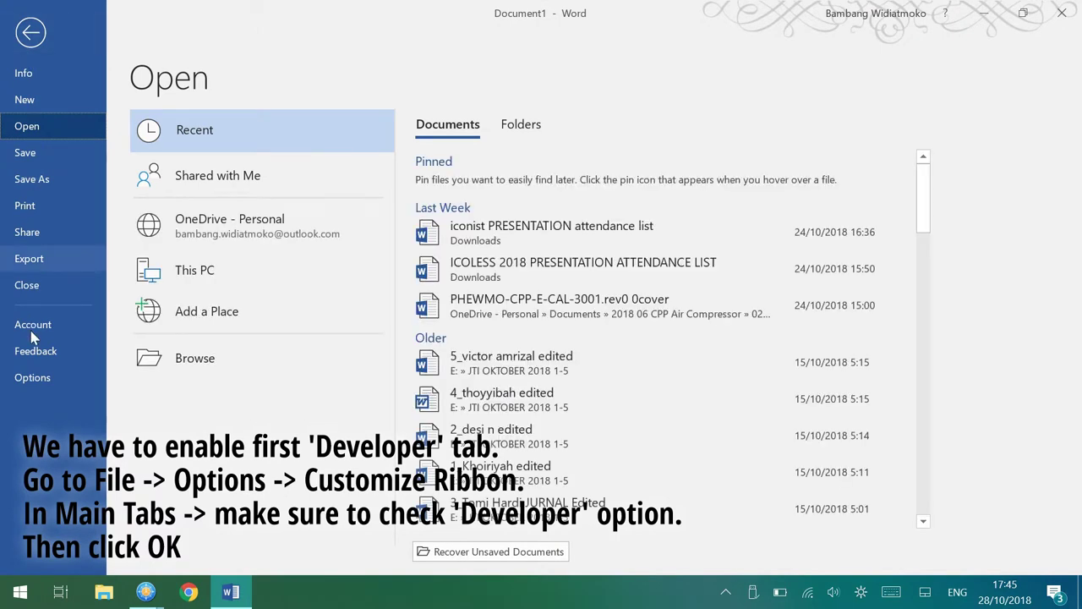
left_click(33, 372)
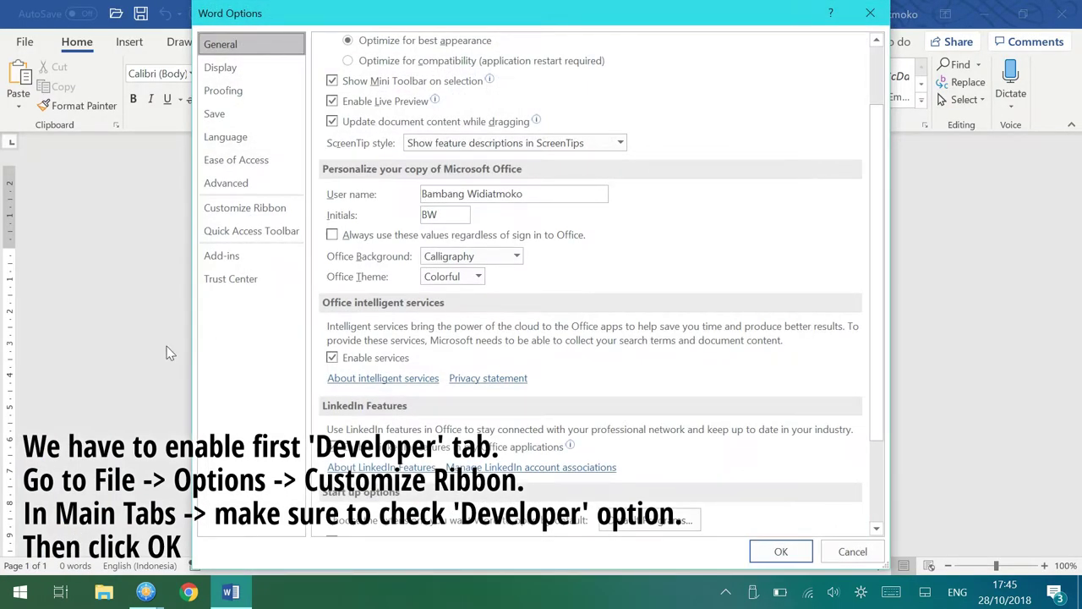
left_click(261, 215)
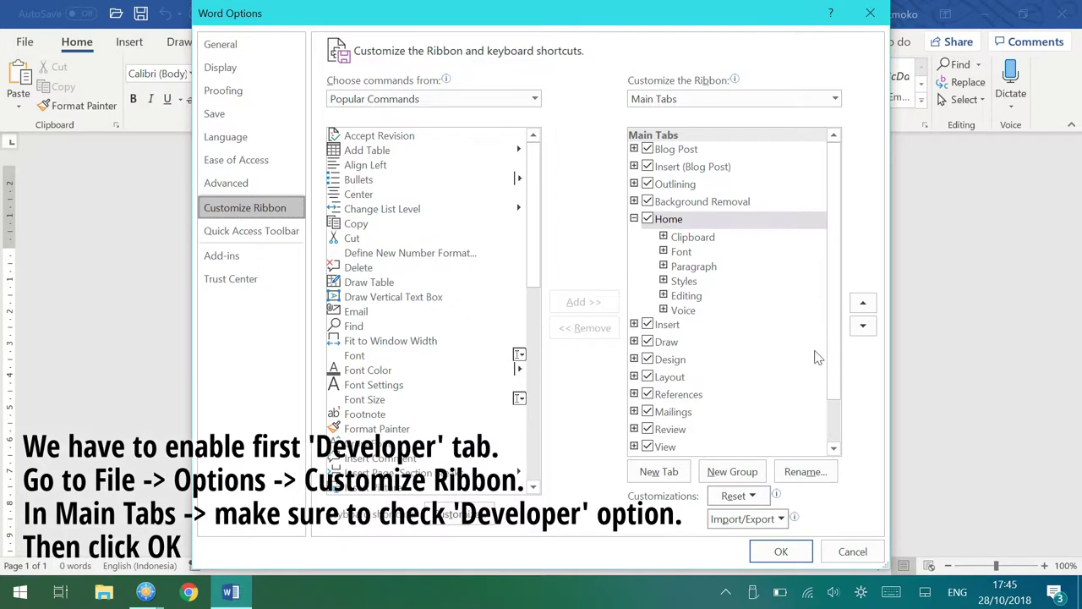
left_click_drag(836, 367, 837, 445)
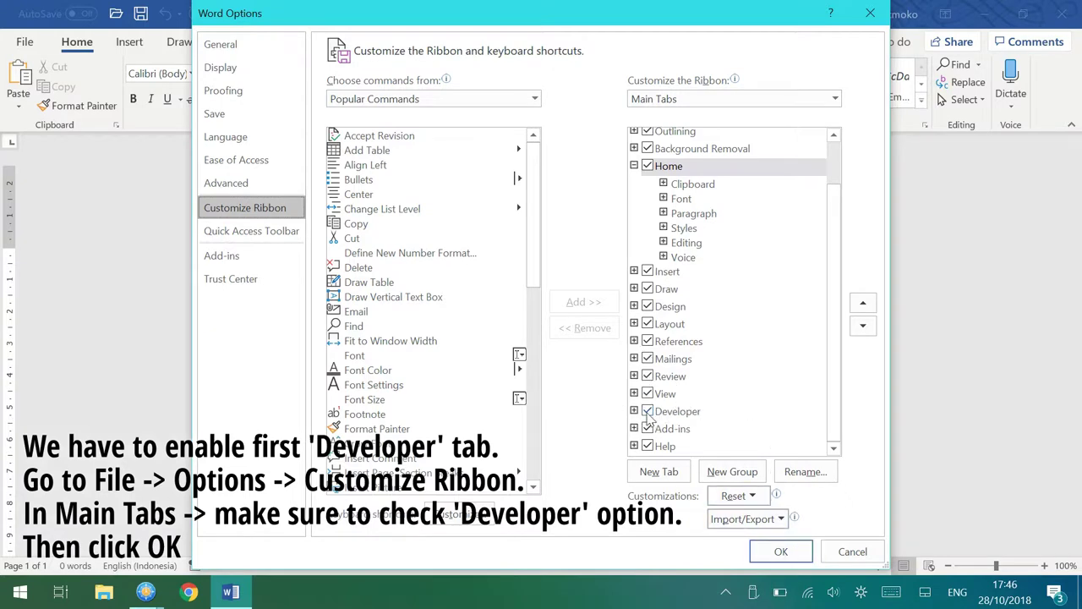
left_click(779, 553)
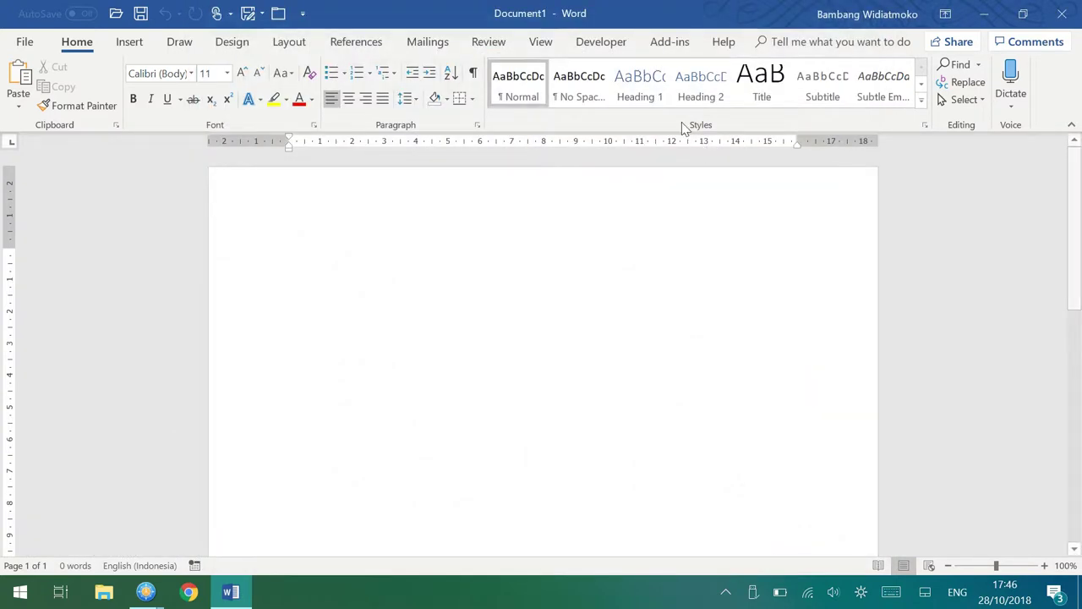
Open the XML Mapping Pane from the Developer tab, showing the coreProperties part
left_click(603, 44)
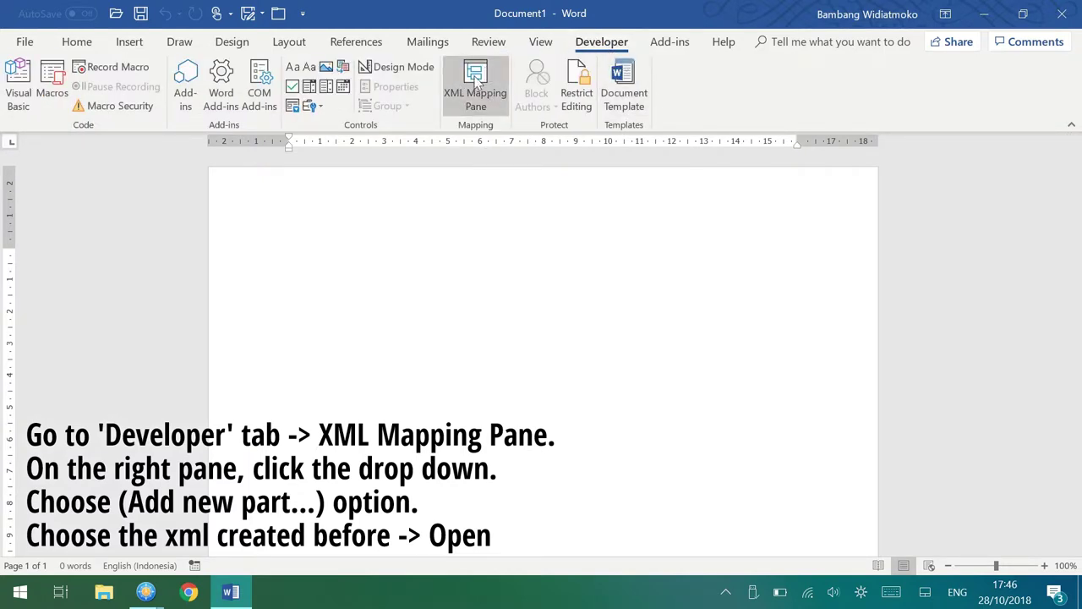
left_click(490, 91)
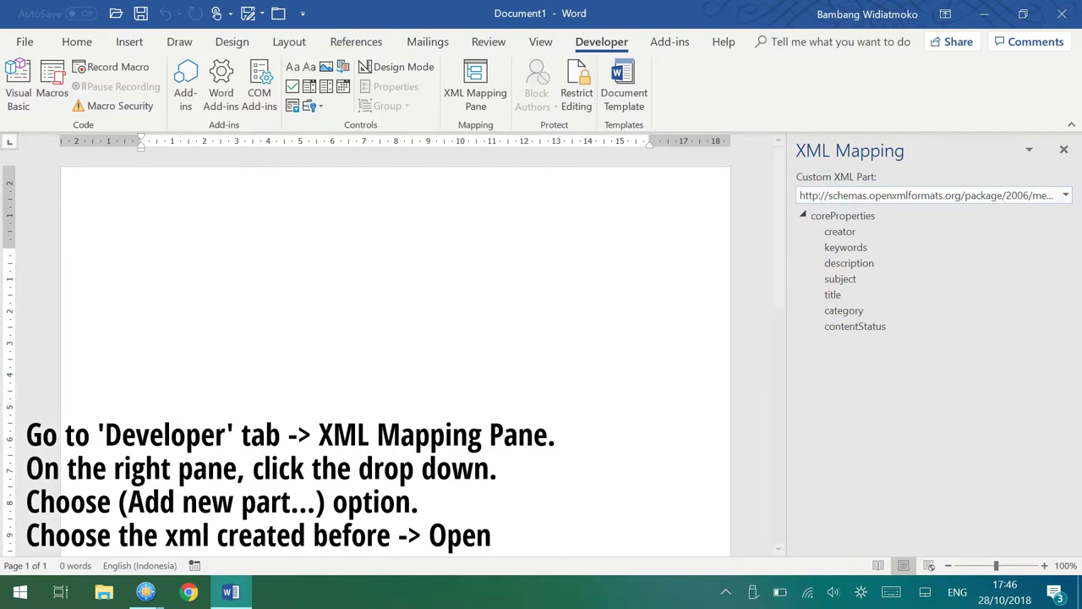
mouse_move(145, 592)
left_click(238, 507)
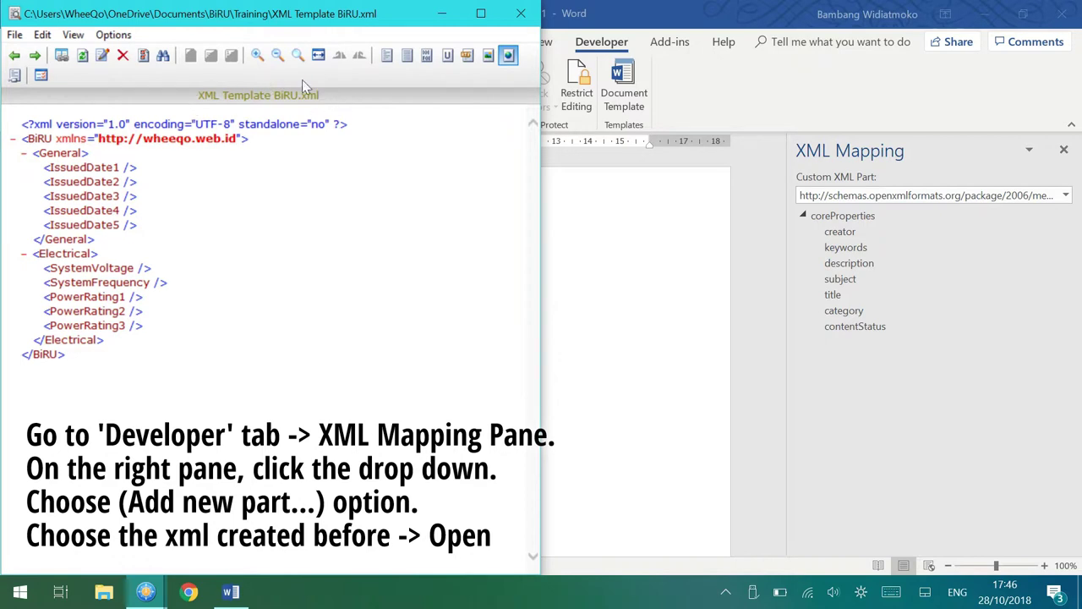
left_click(909, 201)
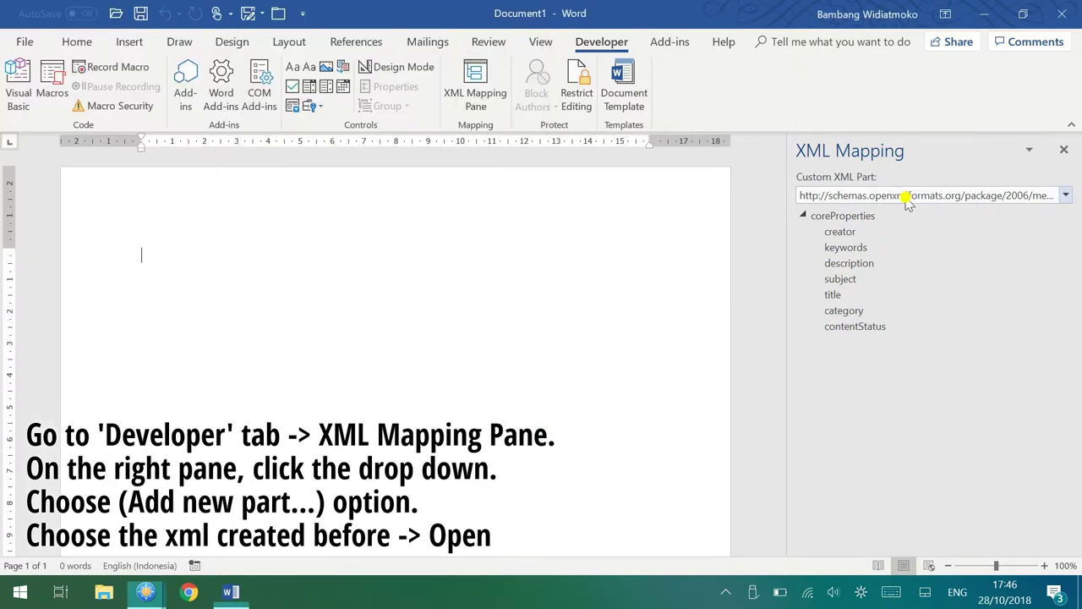
Add the XML Template BiRU file from Downloads as a new custom XML part
left_click(1066, 196)
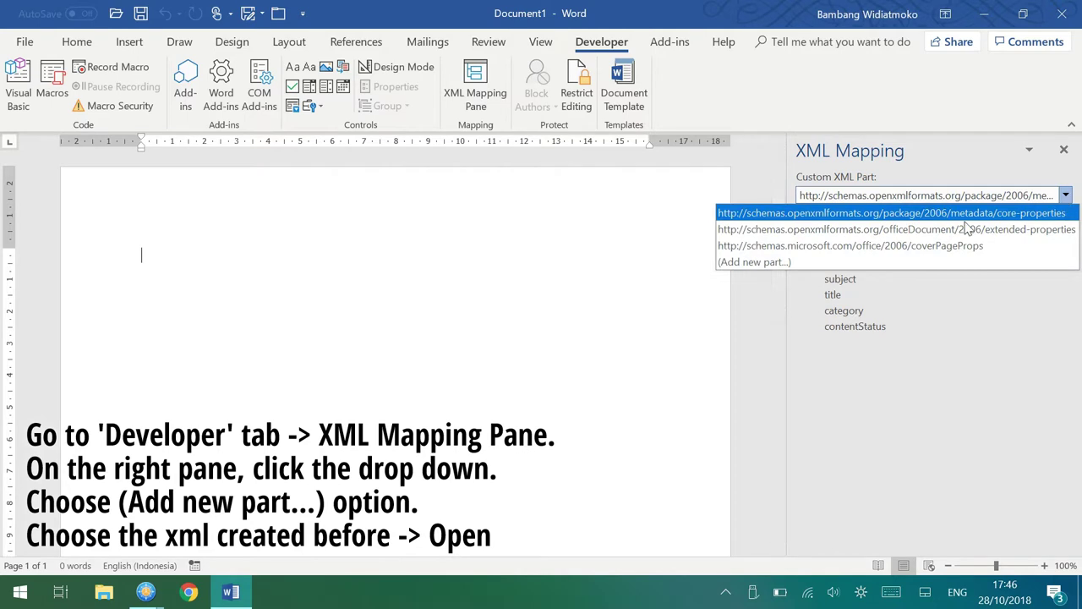
left_click(804, 264)
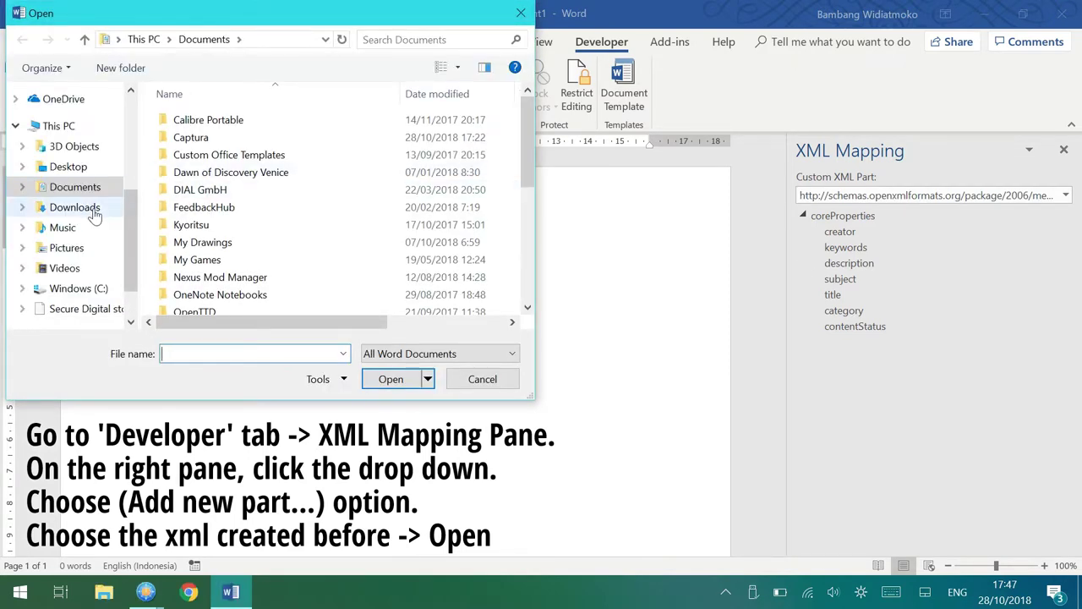
left_click(84, 207)
scroll(325, 222, "down", 2)
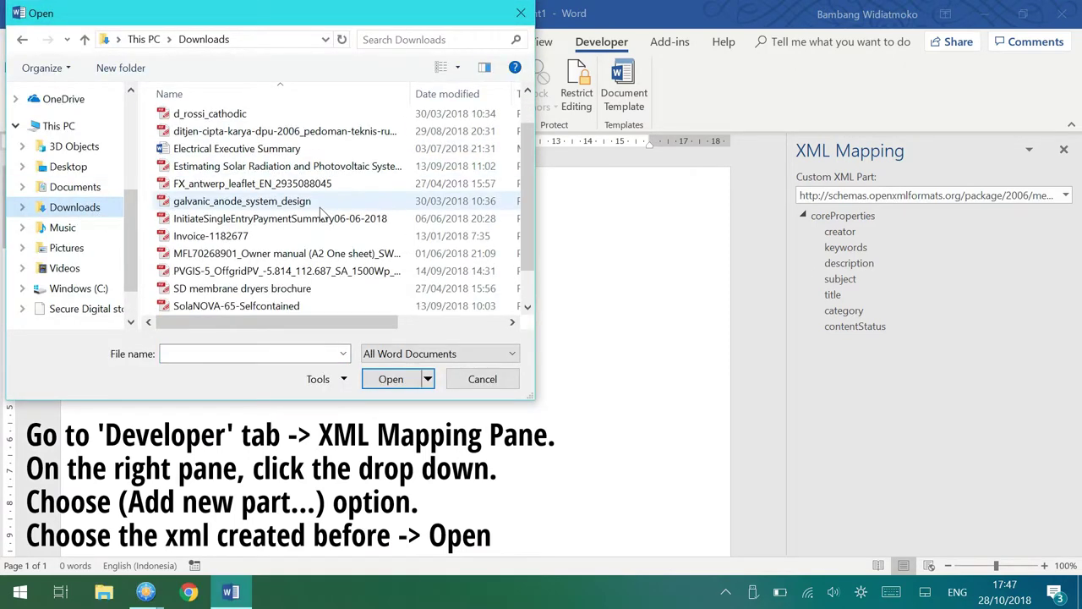
left_click(239, 309)
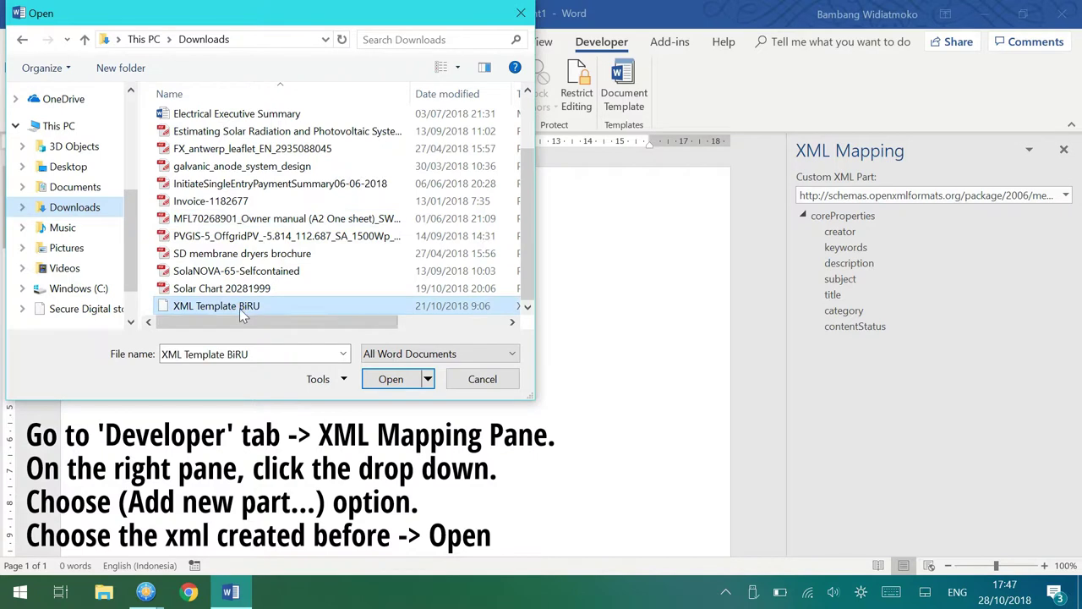
left_click(401, 383)
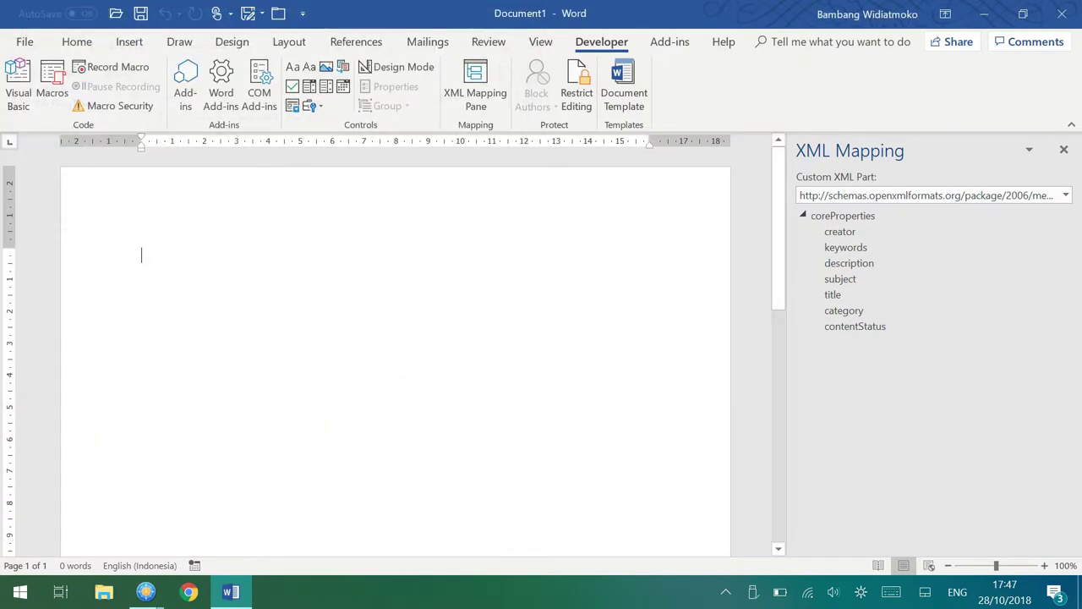
left_click(1067, 197)
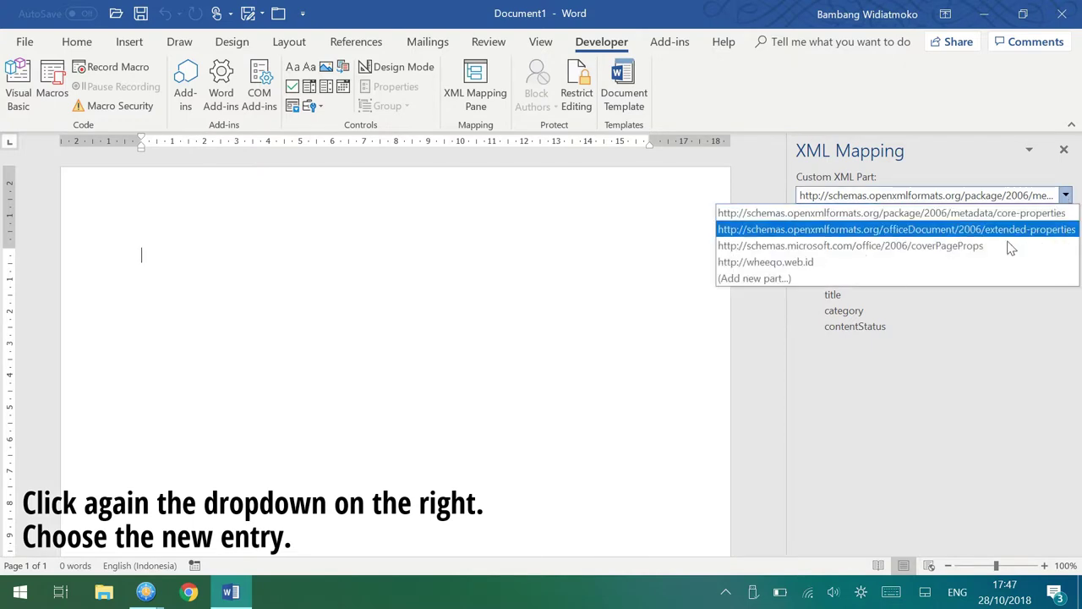
left_click(840, 263)
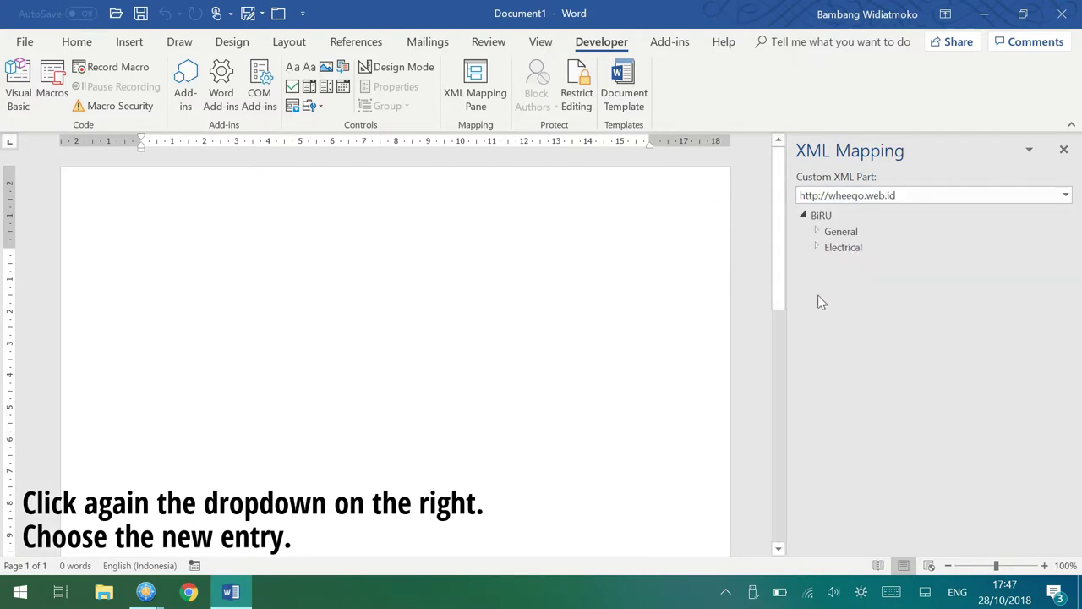
left_click(817, 232)
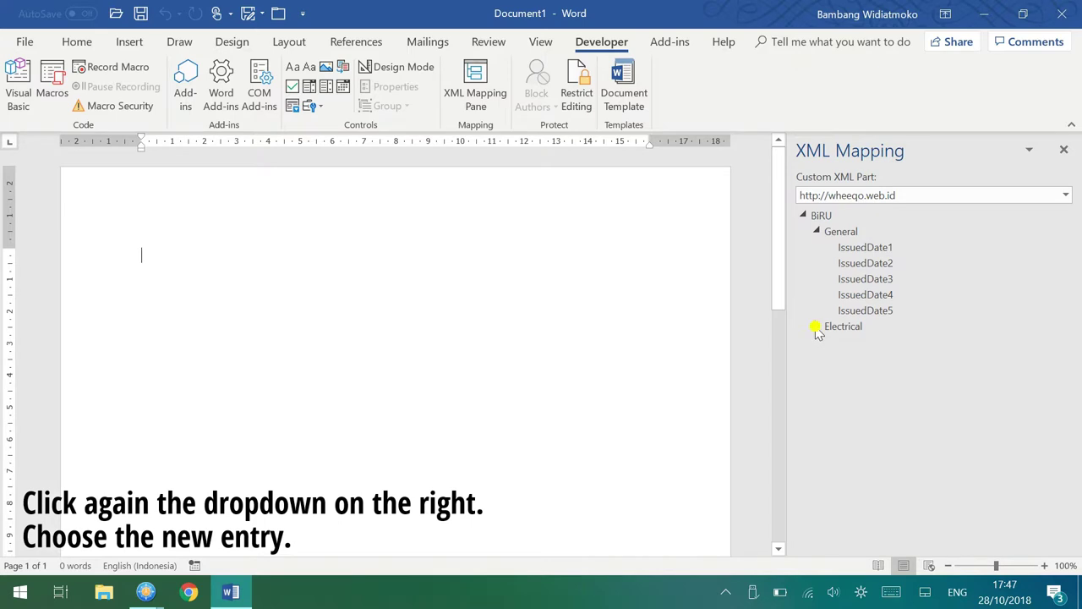
left_click(817, 327)
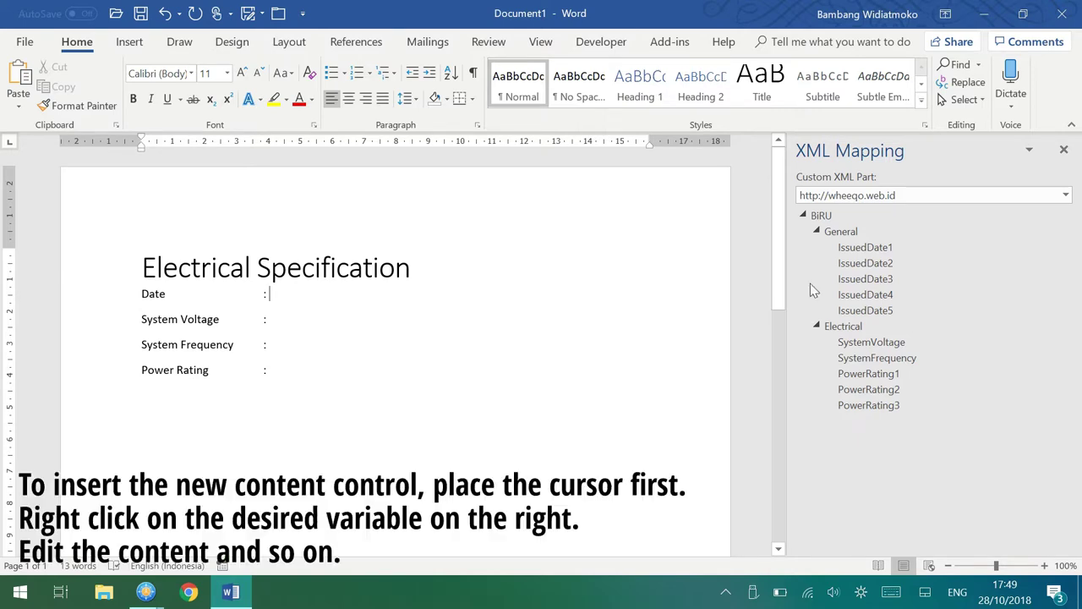
Insert plain-text fields bound to IssuedDate1 (28 November 2018) and SystemVoltage (380 Volt)
left_click(868, 247)
right_click(868, 248)
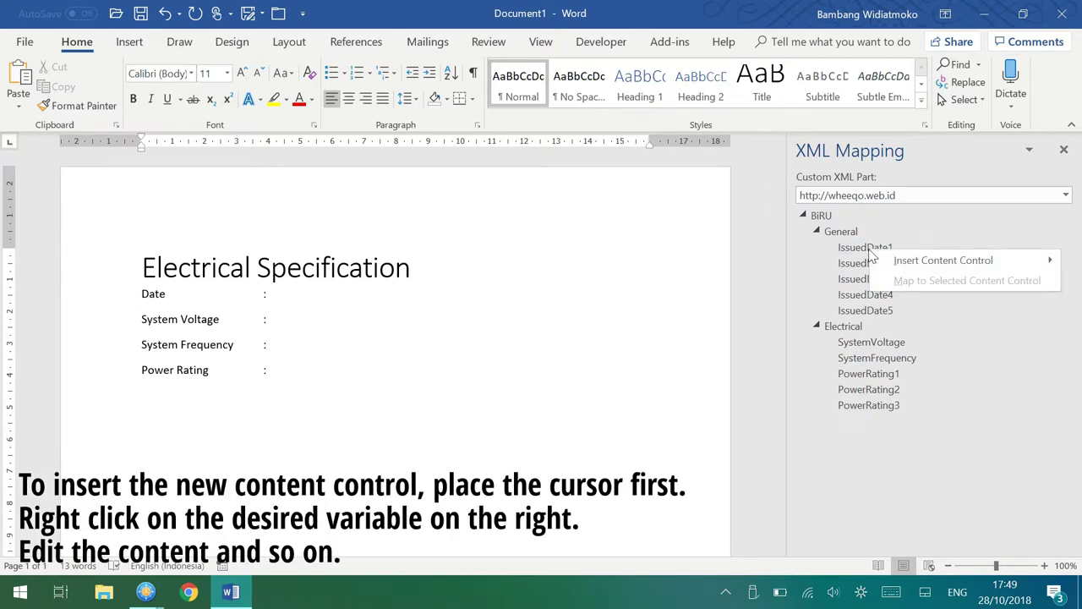
mouse_move(887, 261)
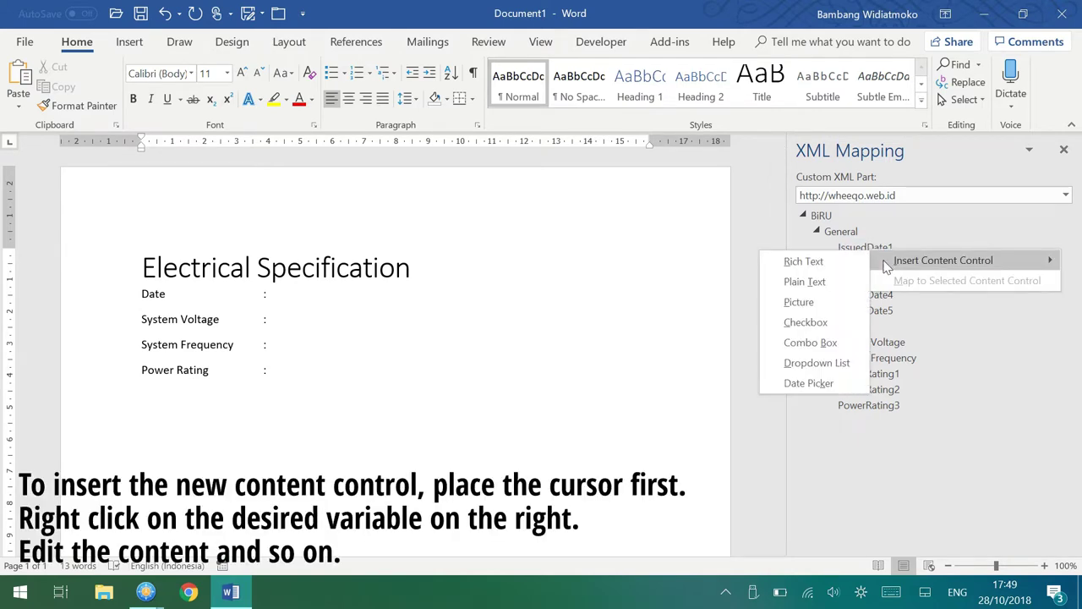
left_click(811, 284)
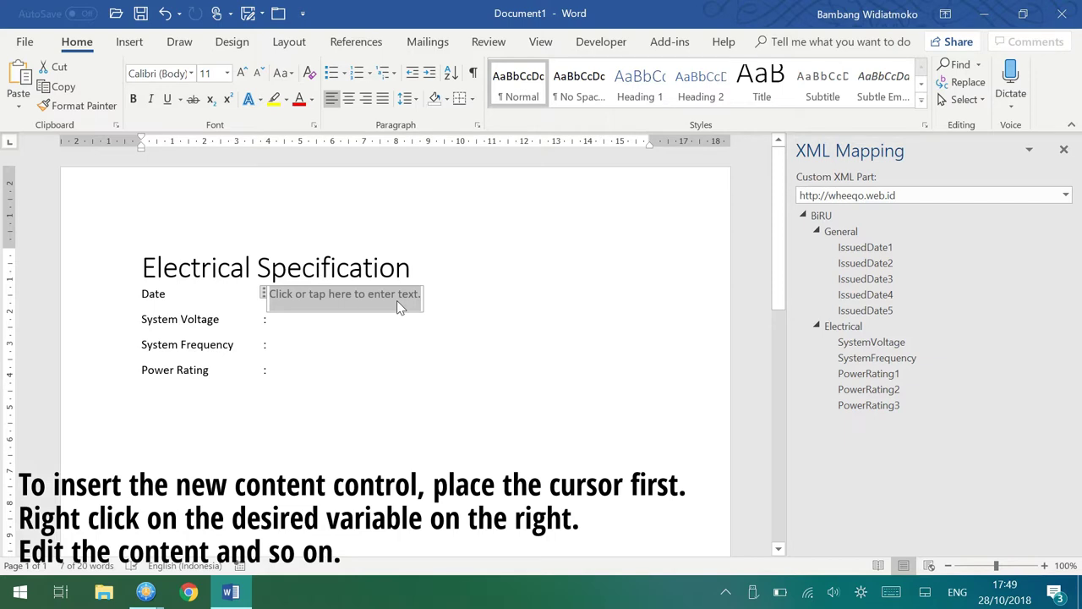
type("28 ")
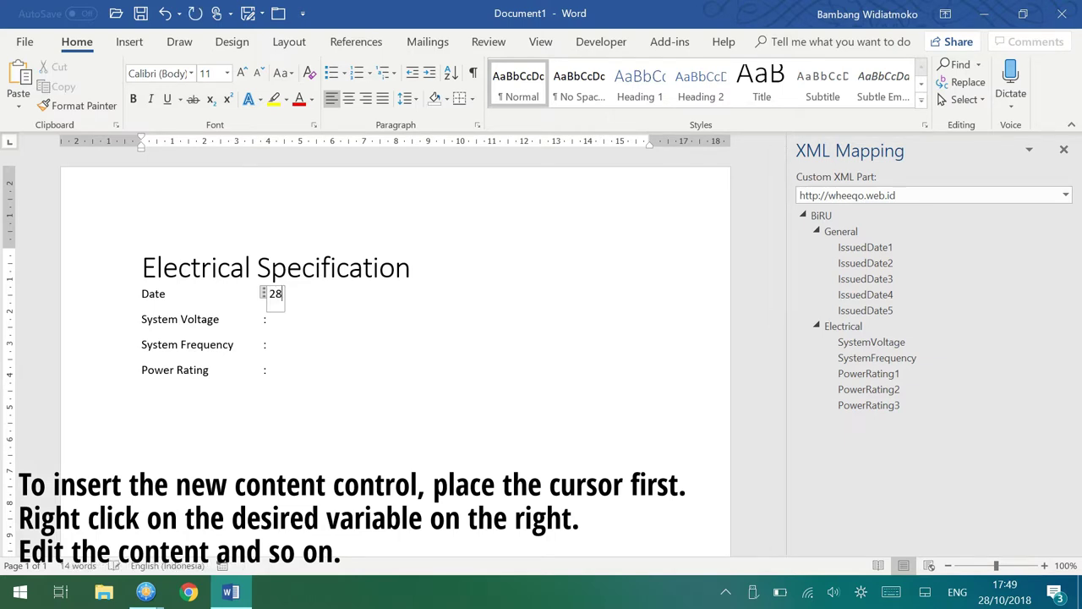
type("Novem")
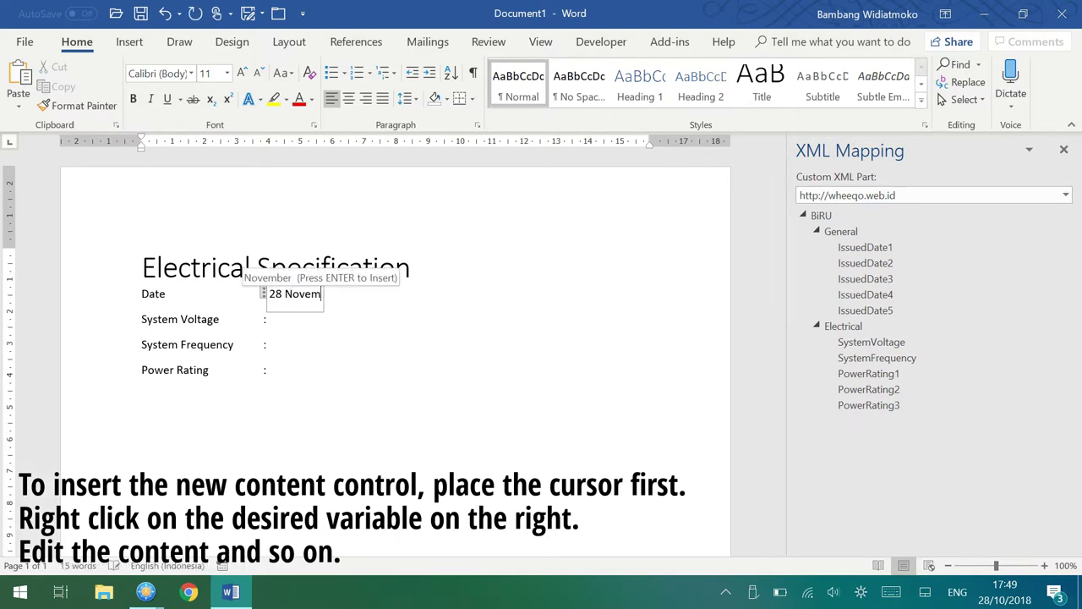
key("Return")
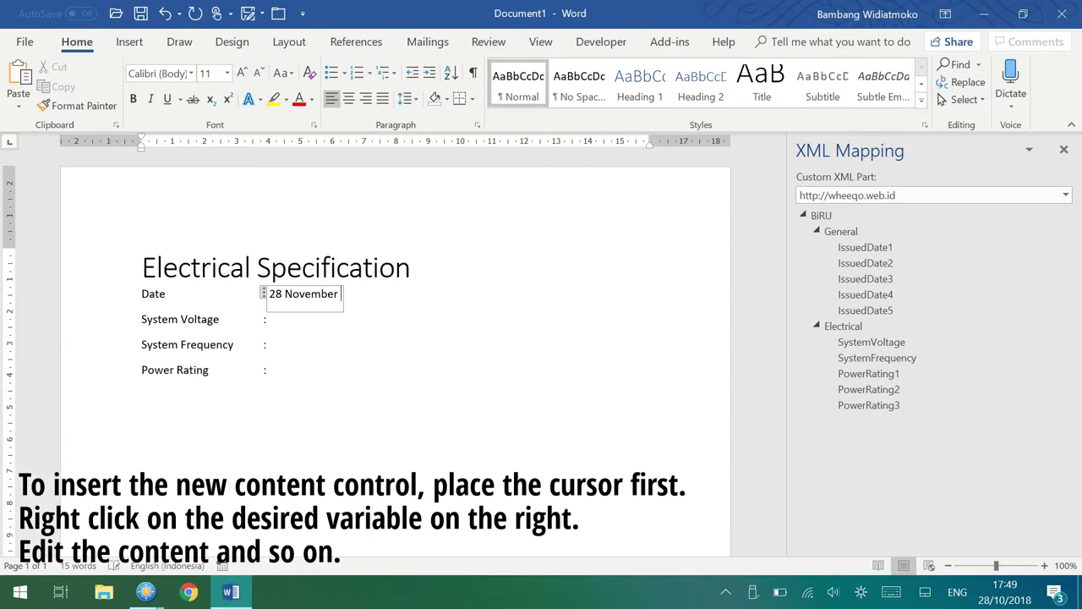
type("2018")
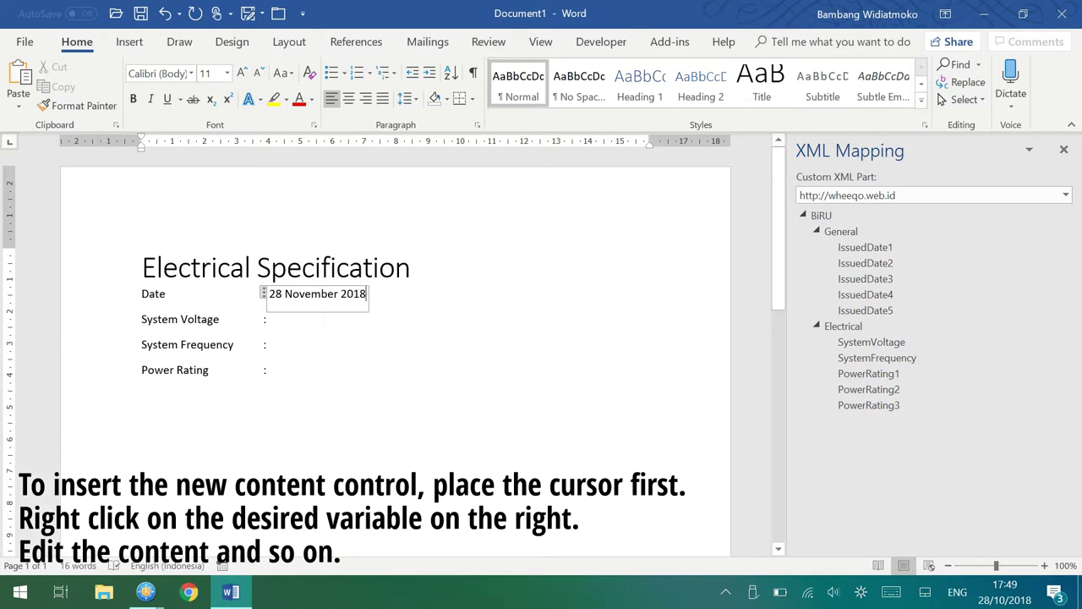
left_click(270, 319)
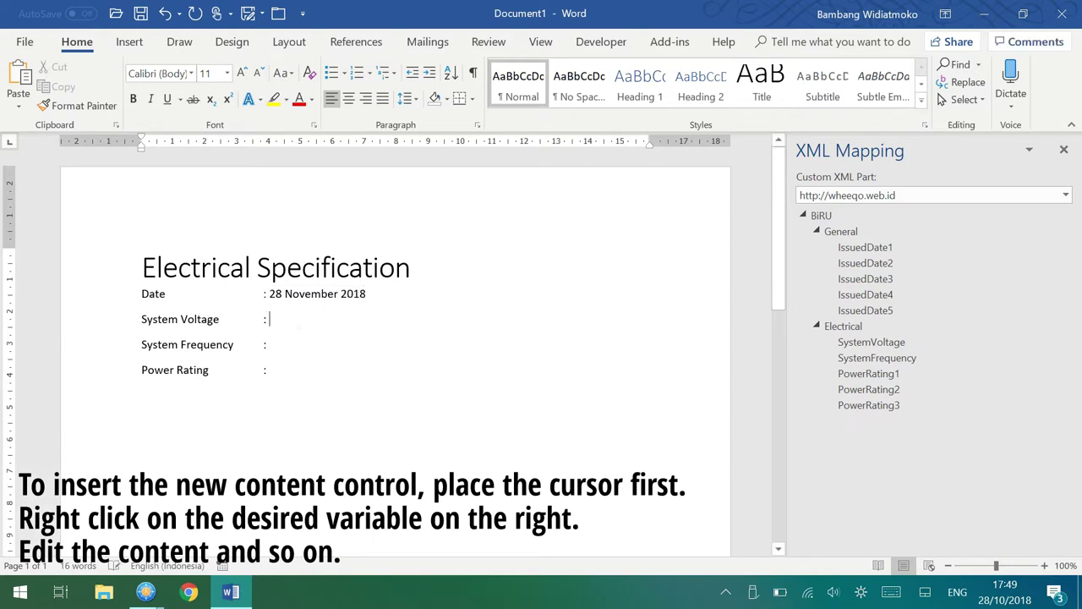
right_click(894, 349)
mouse_move(818, 356)
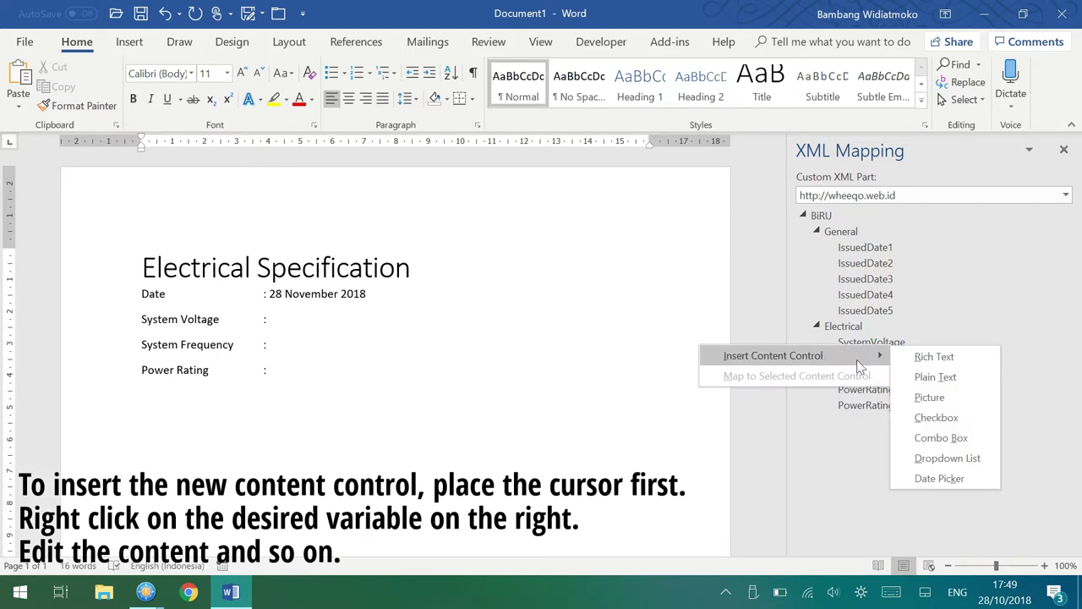
left_click(945, 381)
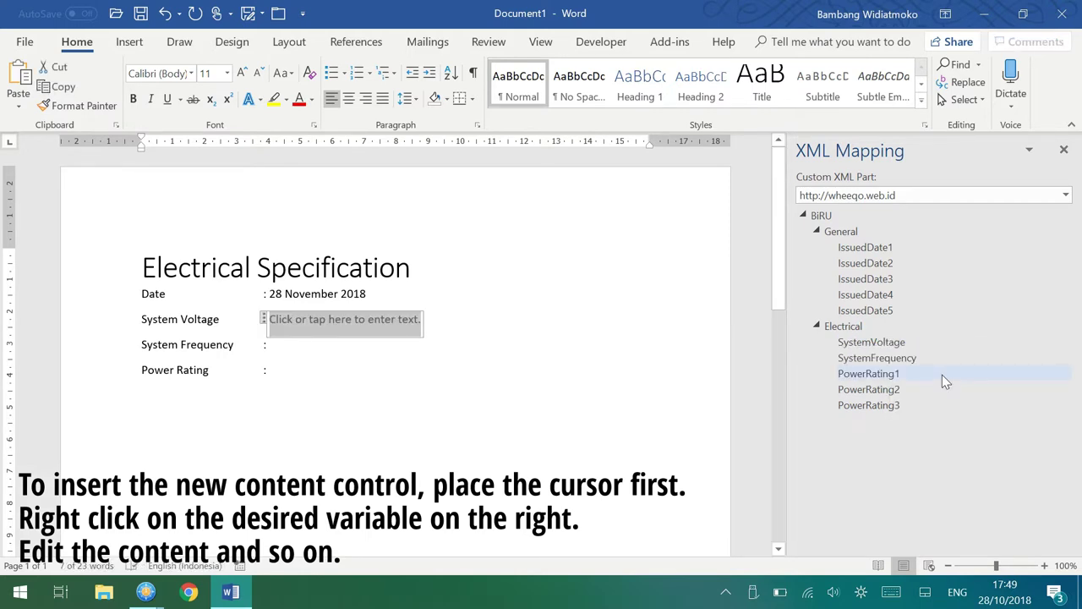
type("380")
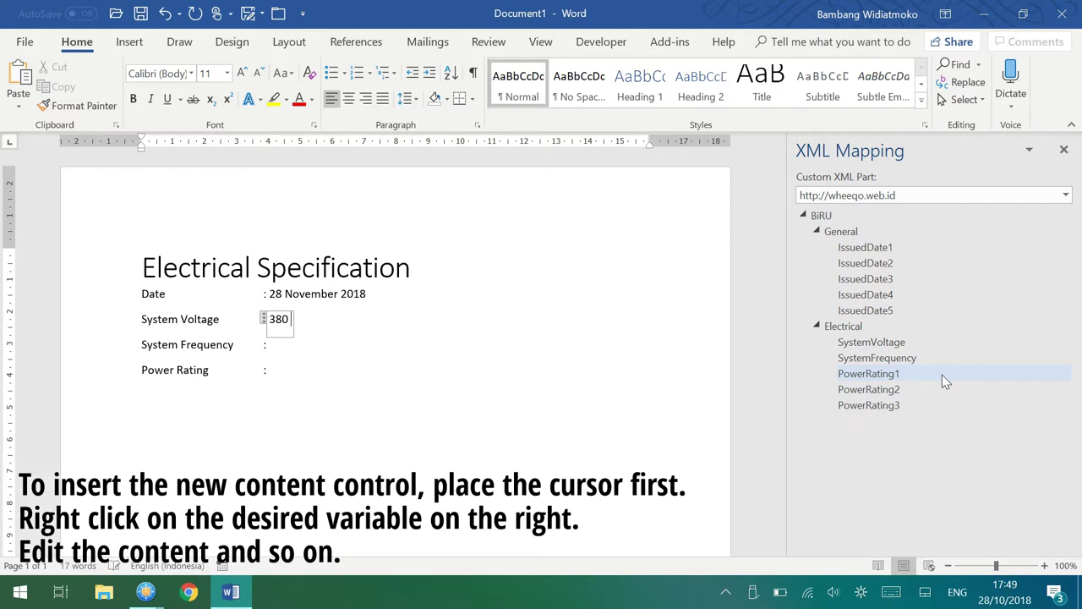
type(" Volt")
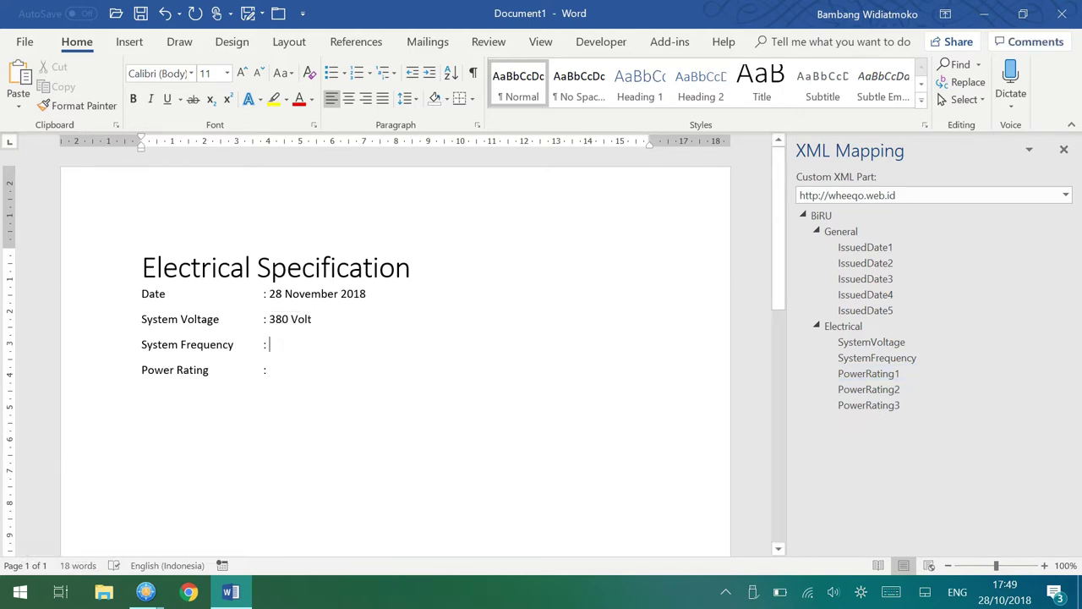
Insert plain-text fields bound to SystemFrequency (50 Hz) and PowerRating1 (50 kW)
right_click(869, 361)
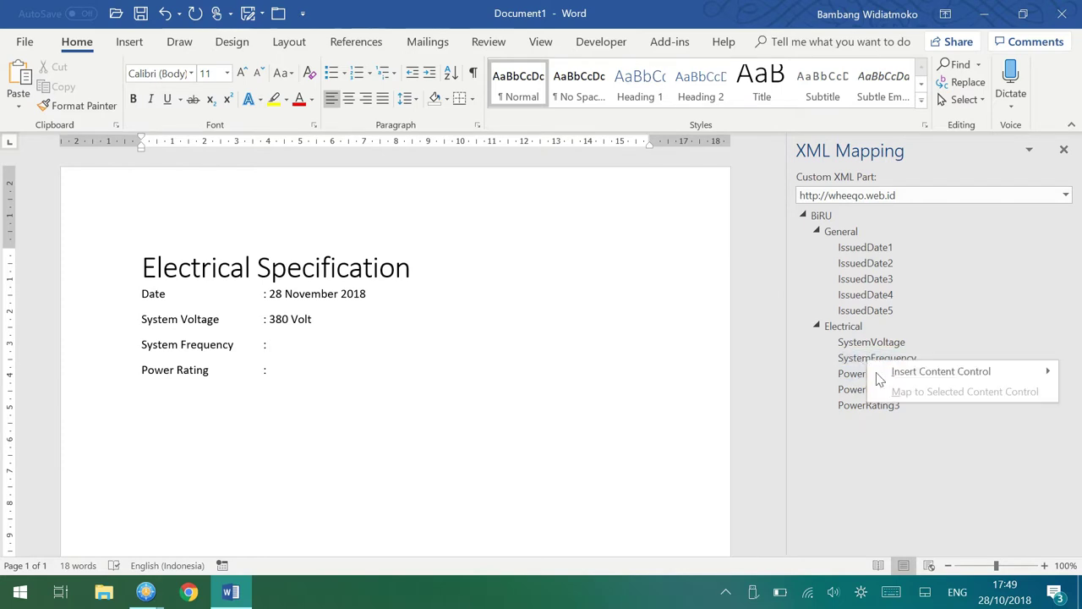
mouse_move(879, 372)
left_click(811, 391)
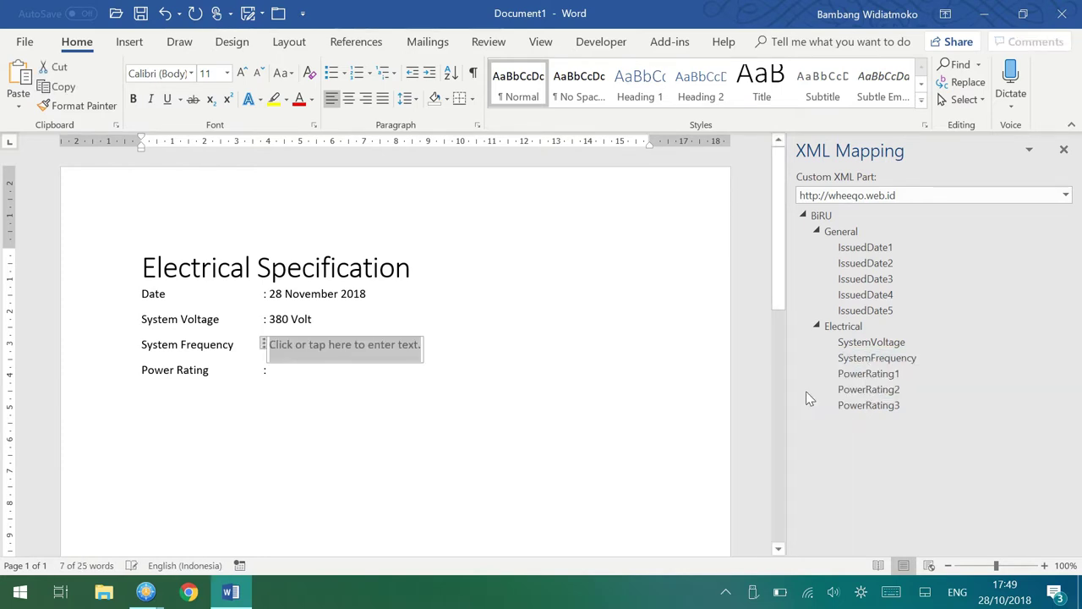
type("50 H")
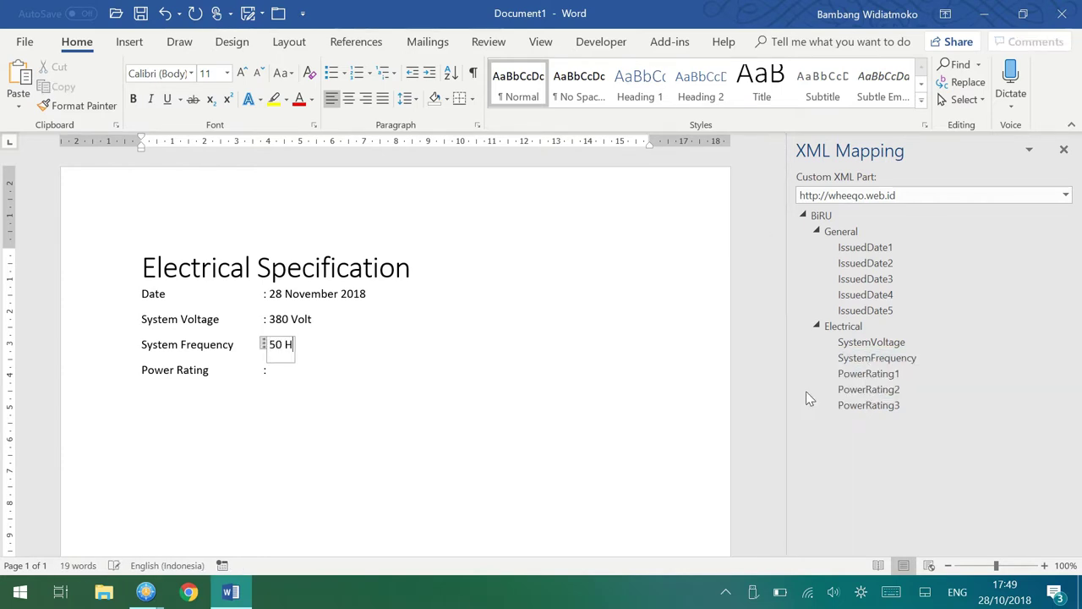
type("z")
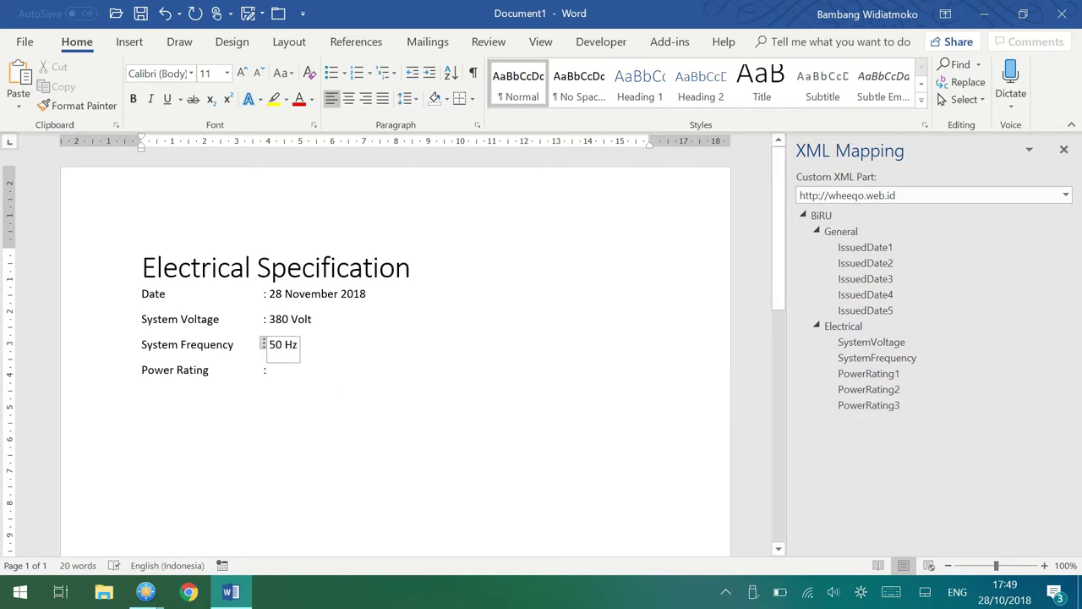
left_click(269, 369)
right_click(884, 380)
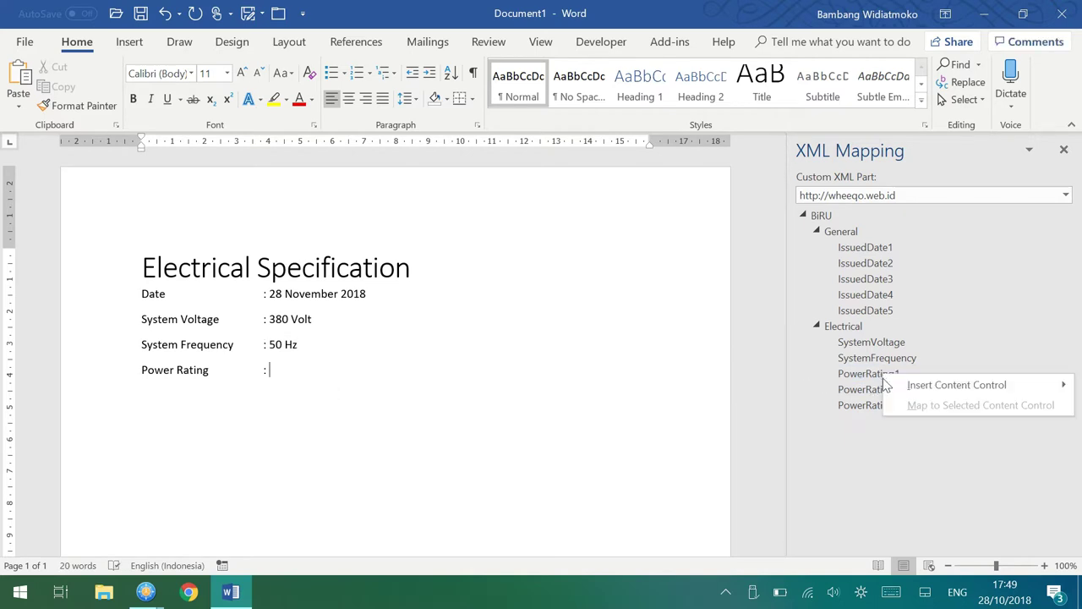
mouse_move(913, 385)
left_click(820, 406)
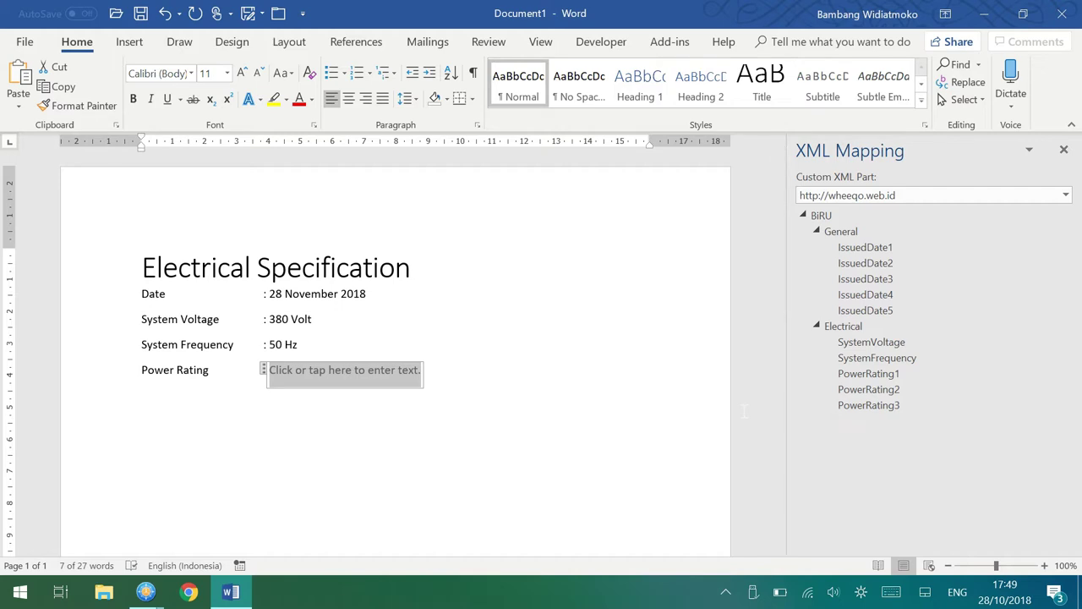
type("50 k")
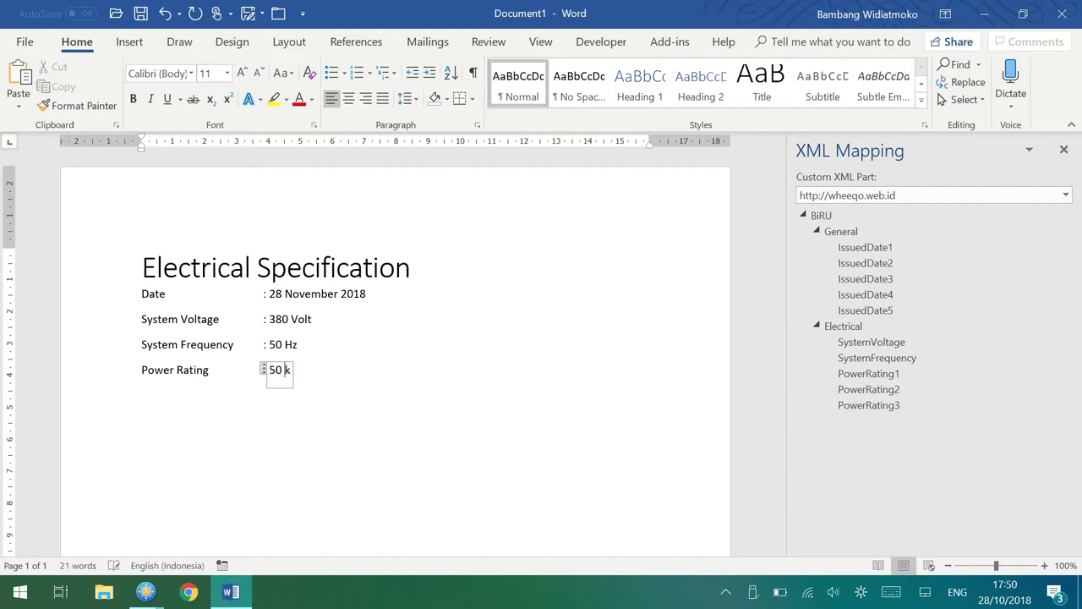
type("W")
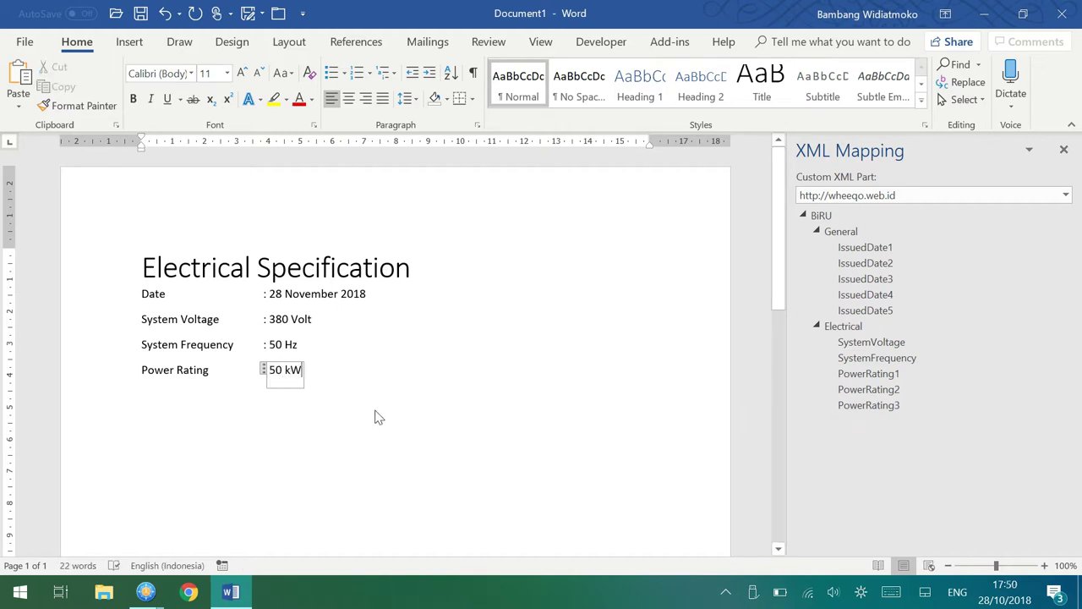
Type 'The motor specification need for this project shall have' followed by a linked SystemVoltage field and comma
scroll(378, 416, "down", 2)
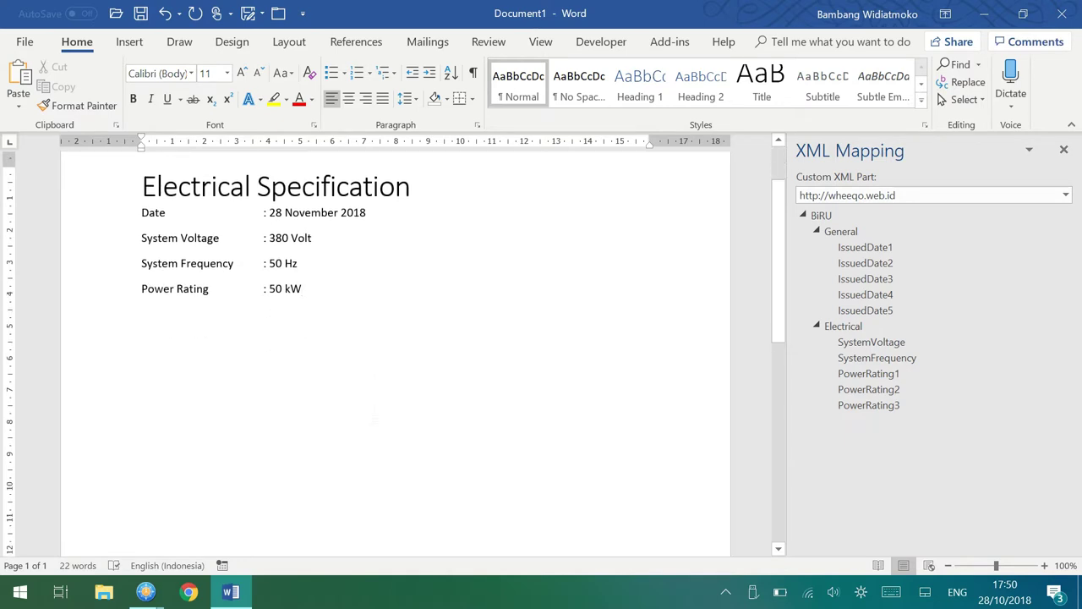
key("Return")
key("Return")
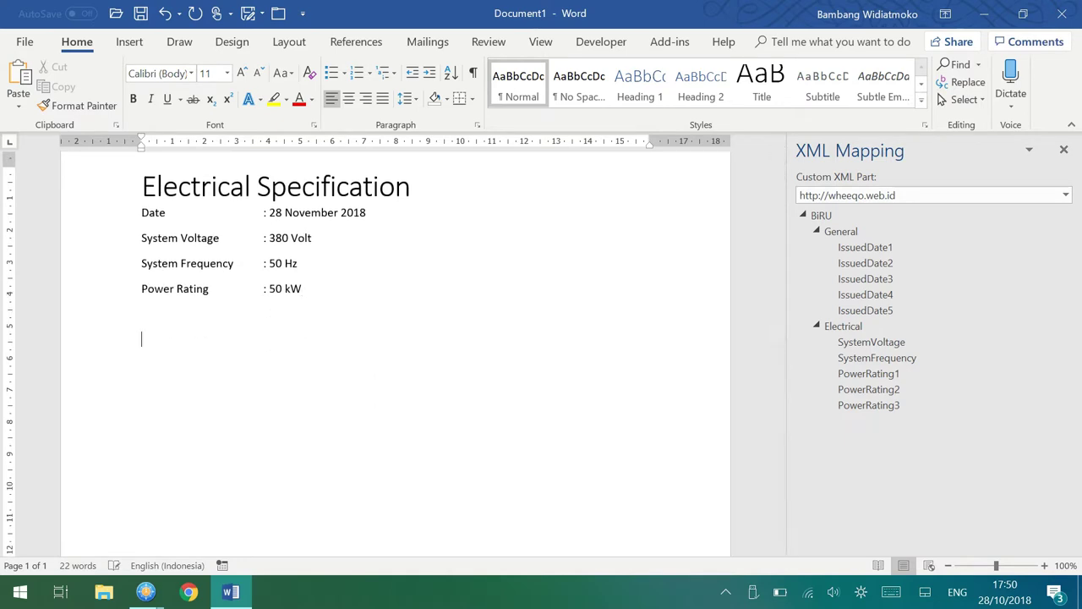
key("Return")
type("The motor specification need for this project shall have")
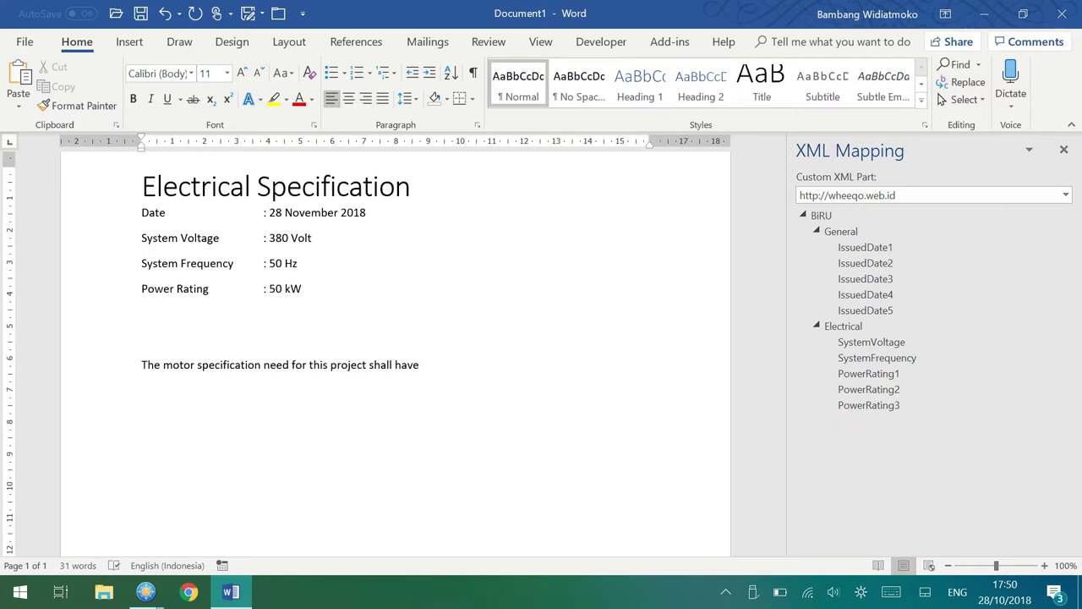
right_click(871, 343)
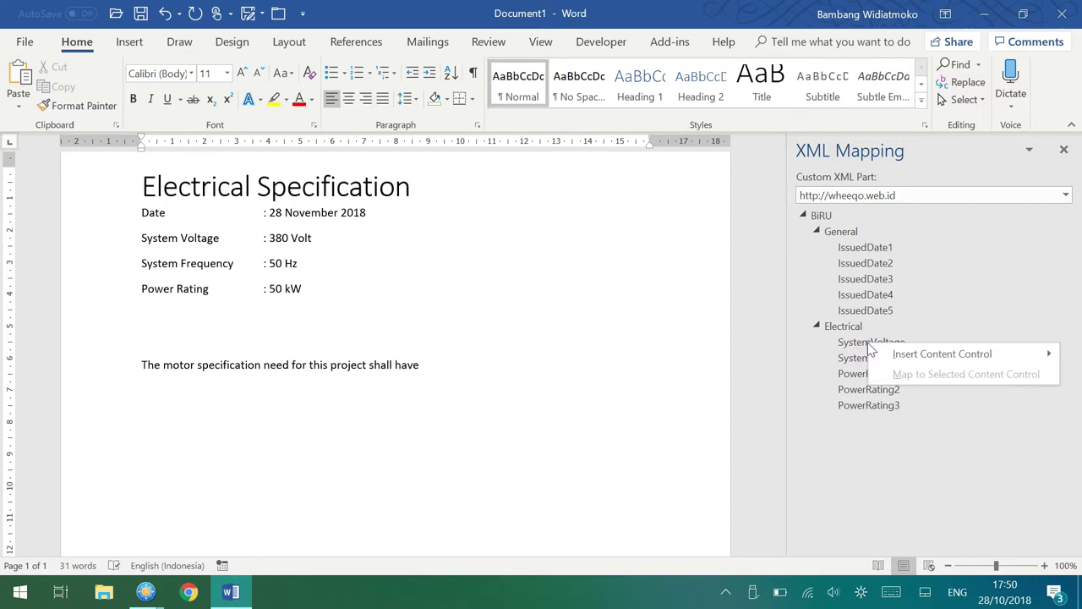
mouse_move(890, 359)
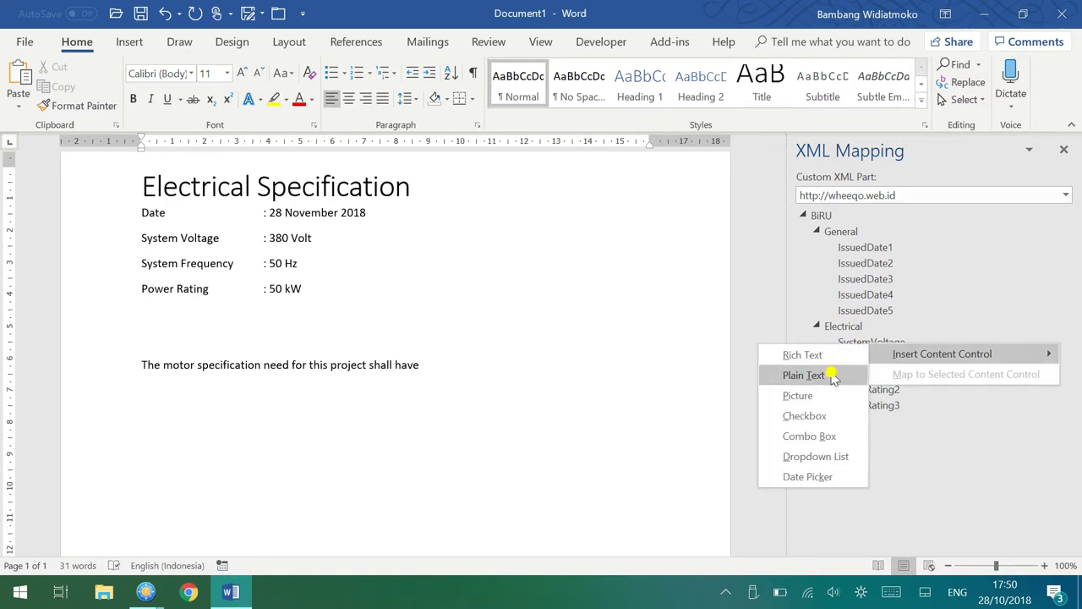
left_click(803, 375)
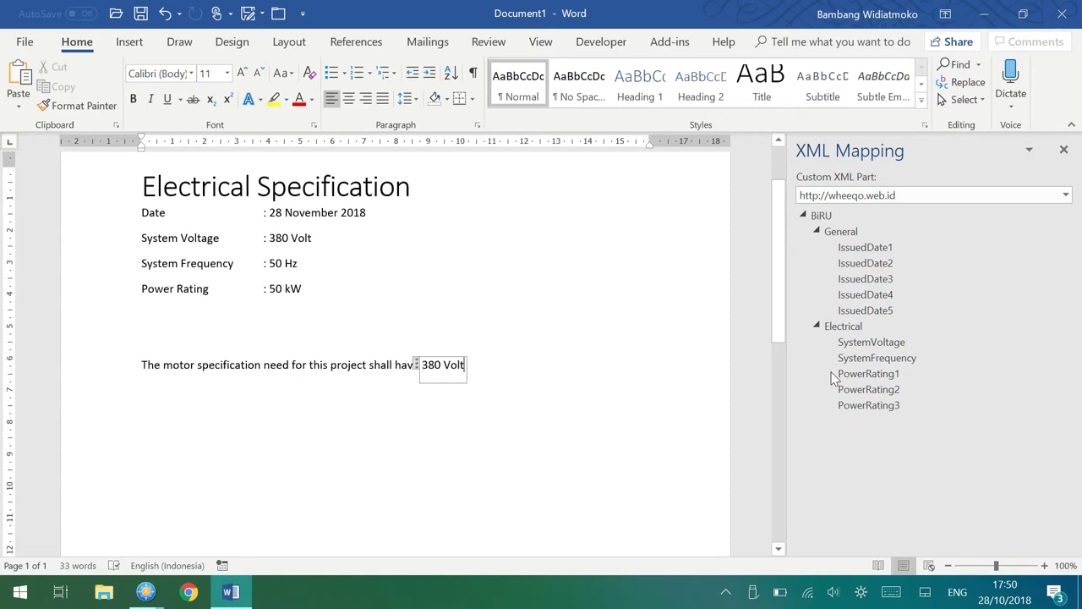
key("End")
type(",")
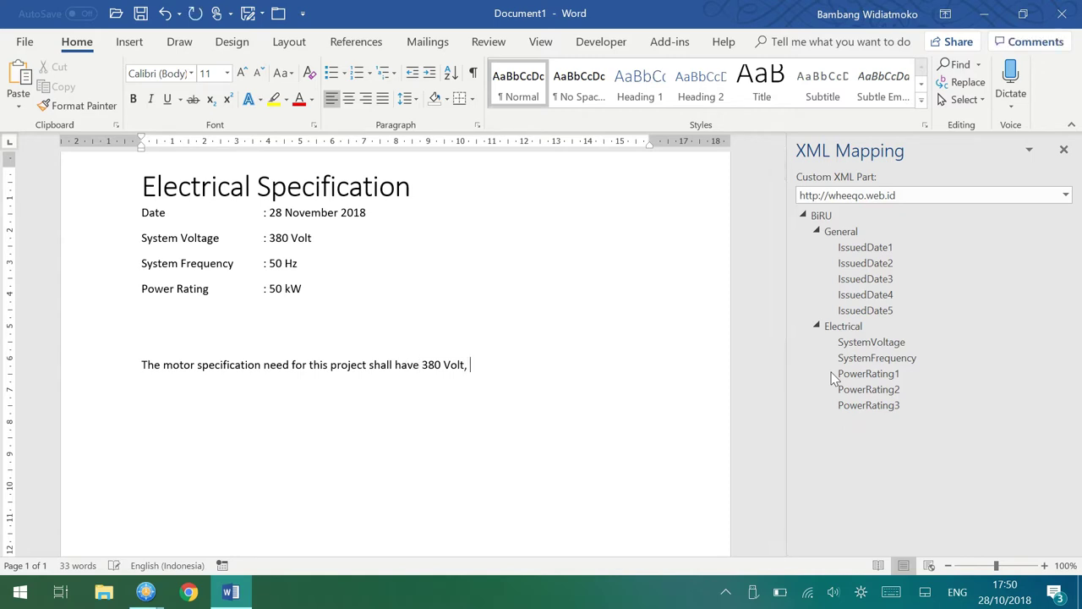
Append linked SystemFrequency and power rating fields with ', and' and 'rating.' to finish the sentence
right_click(846, 358)
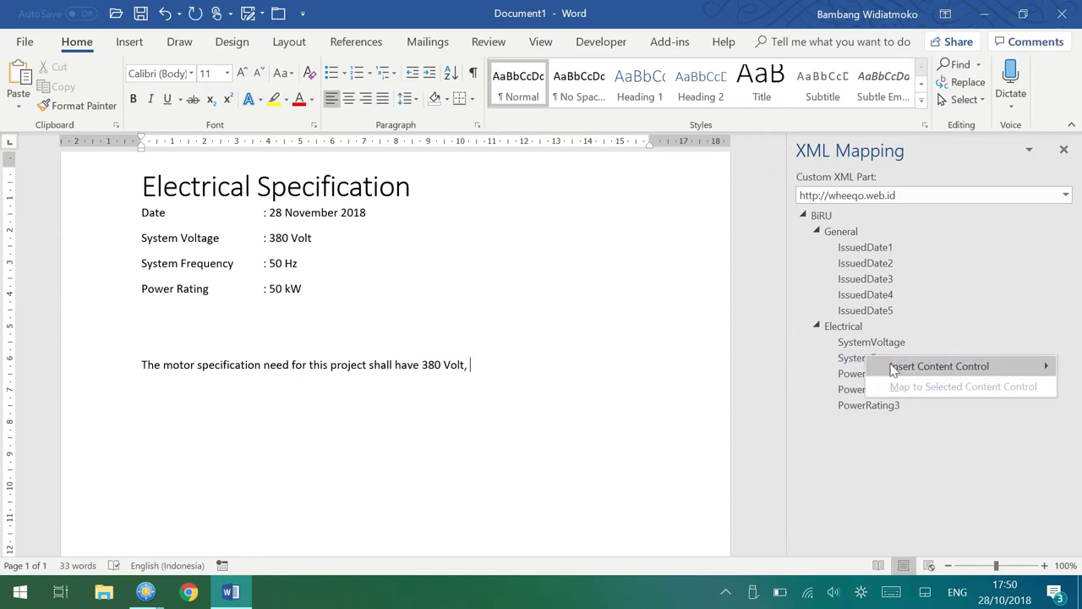
mouse_move(893, 368)
left_click(814, 388)
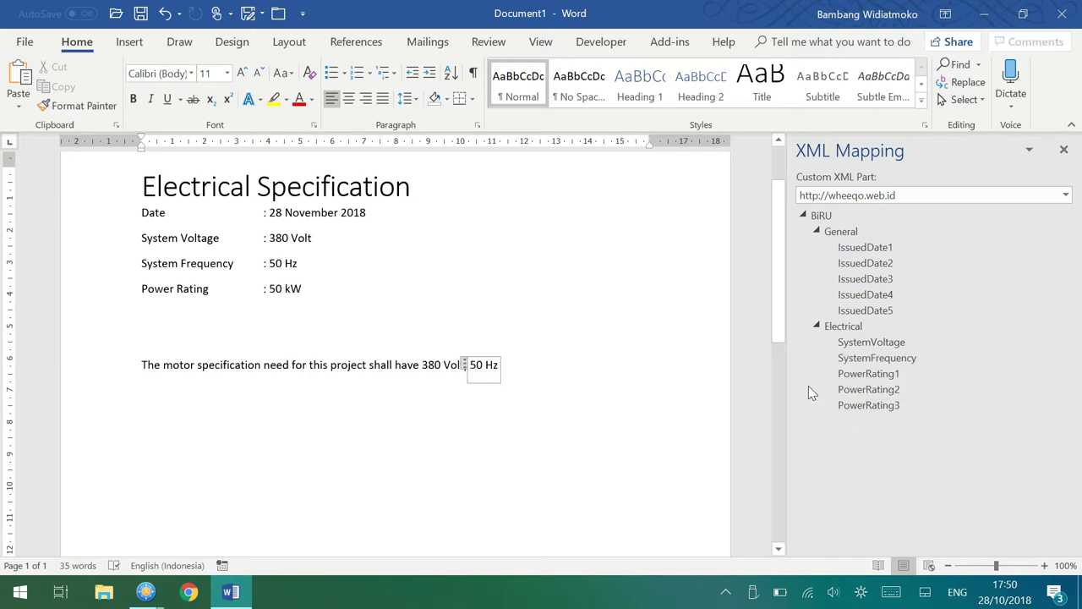
key("End")
type(",")
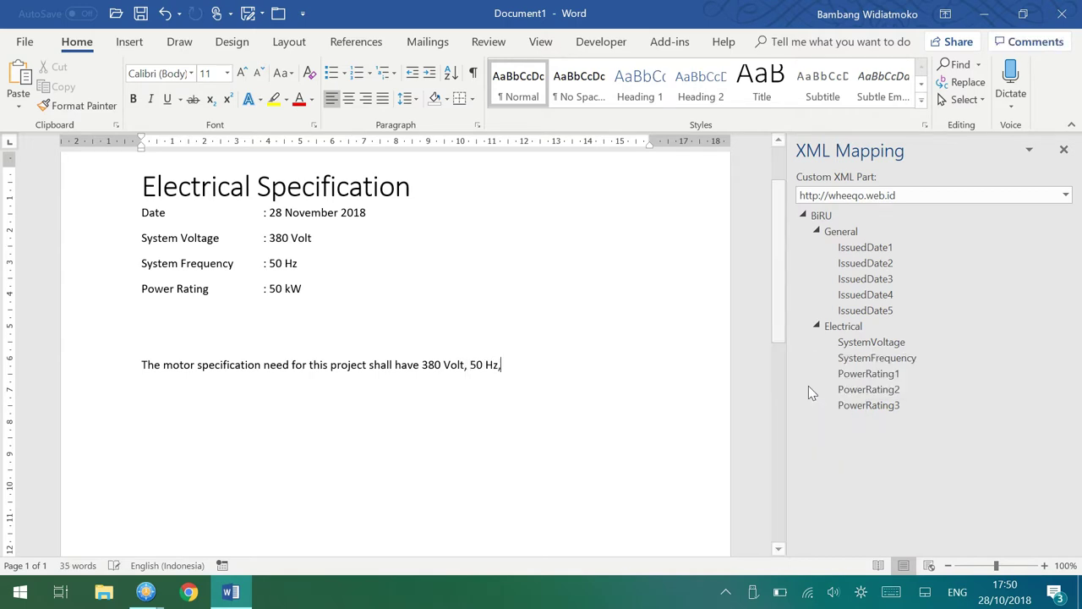
type(" and")
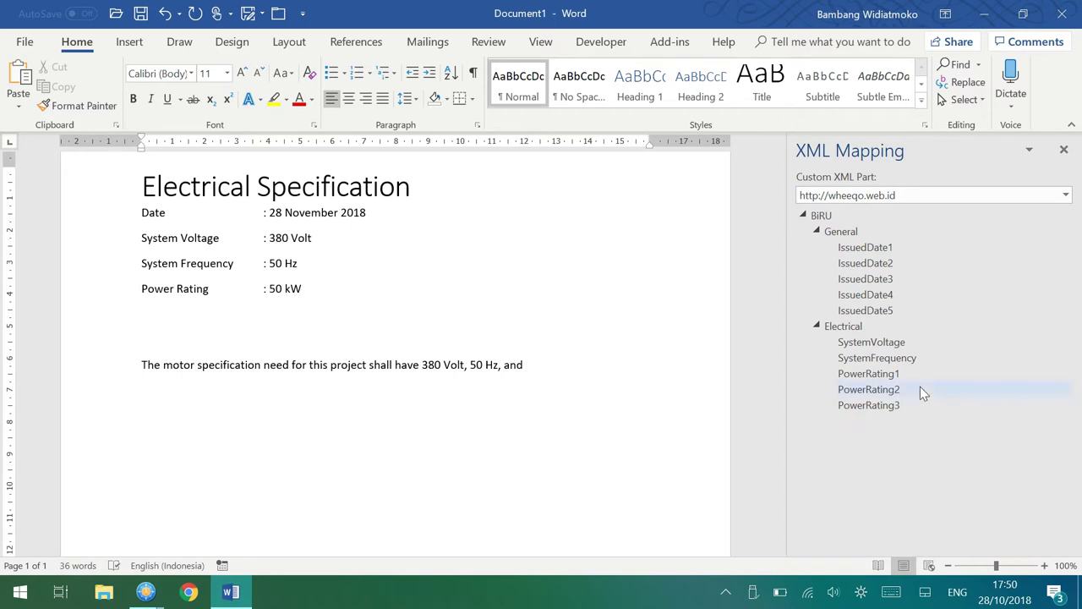
right_click(903, 370)
mouse_move(874, 381)
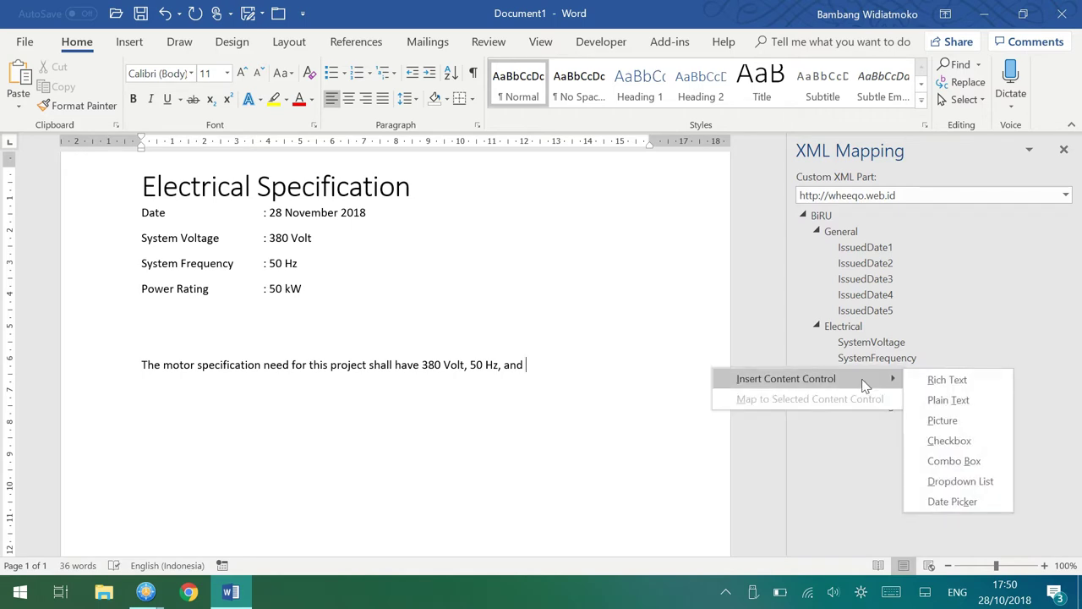
left_click(934, 401)
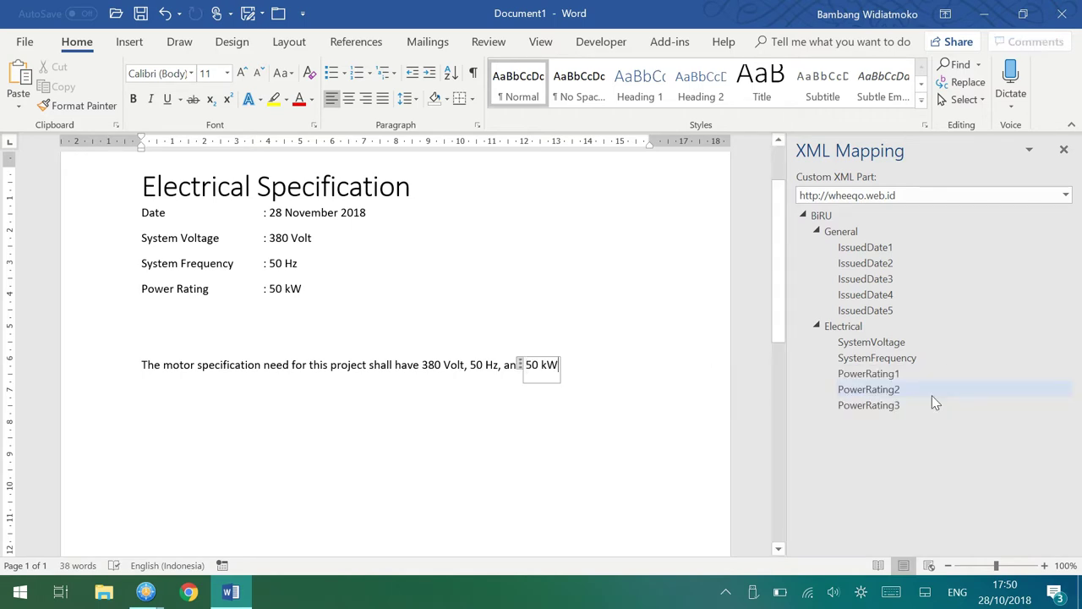
type(" r")
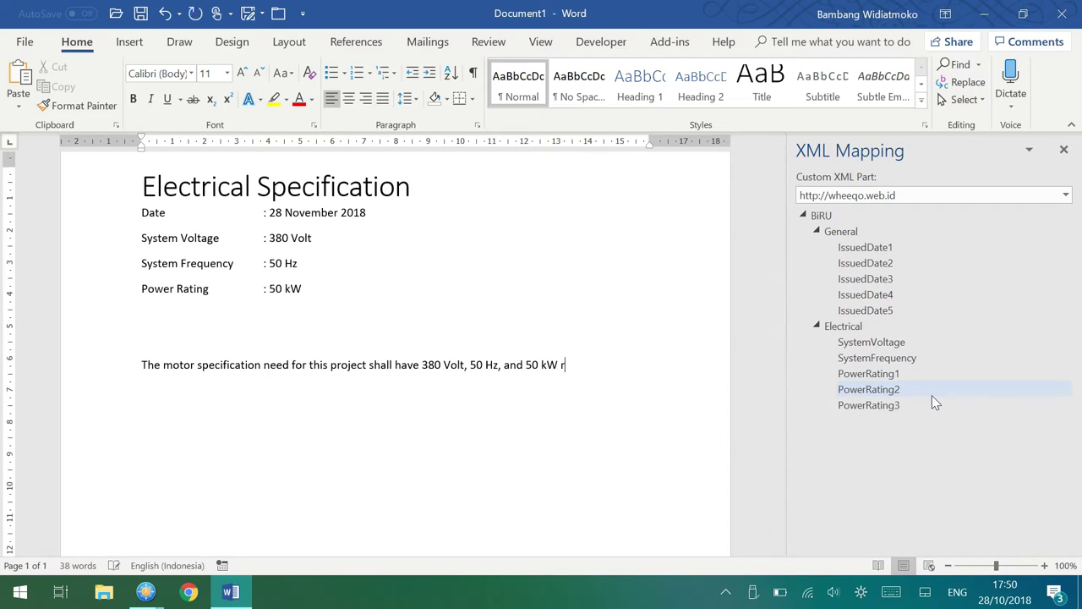
type(".")
Change System Voltage from 380 to 220 and System Frequency from 50 to 60
key("alt")
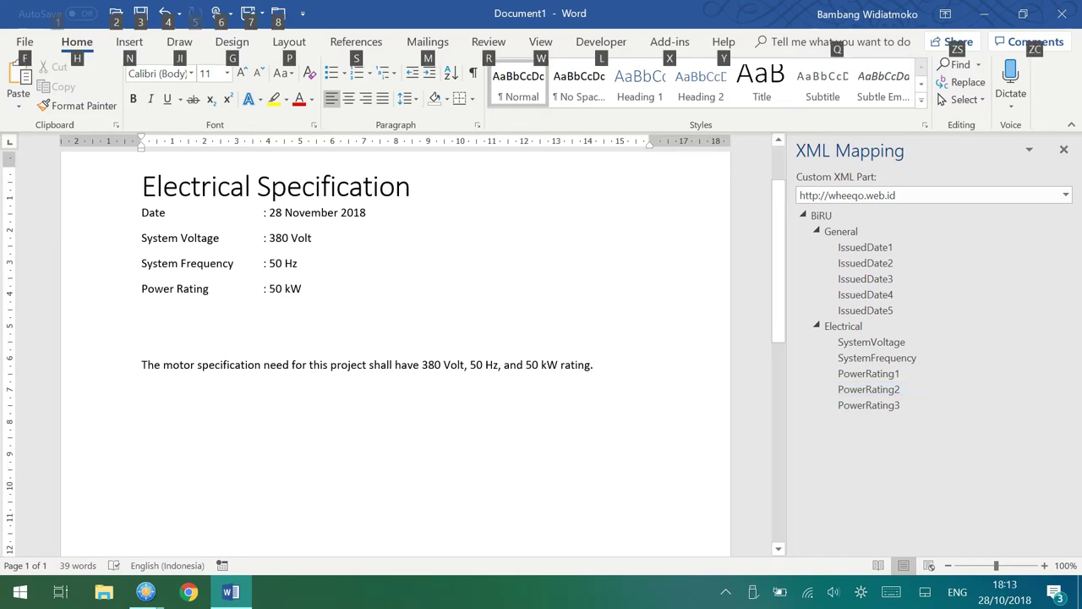
left_click(270, 237)
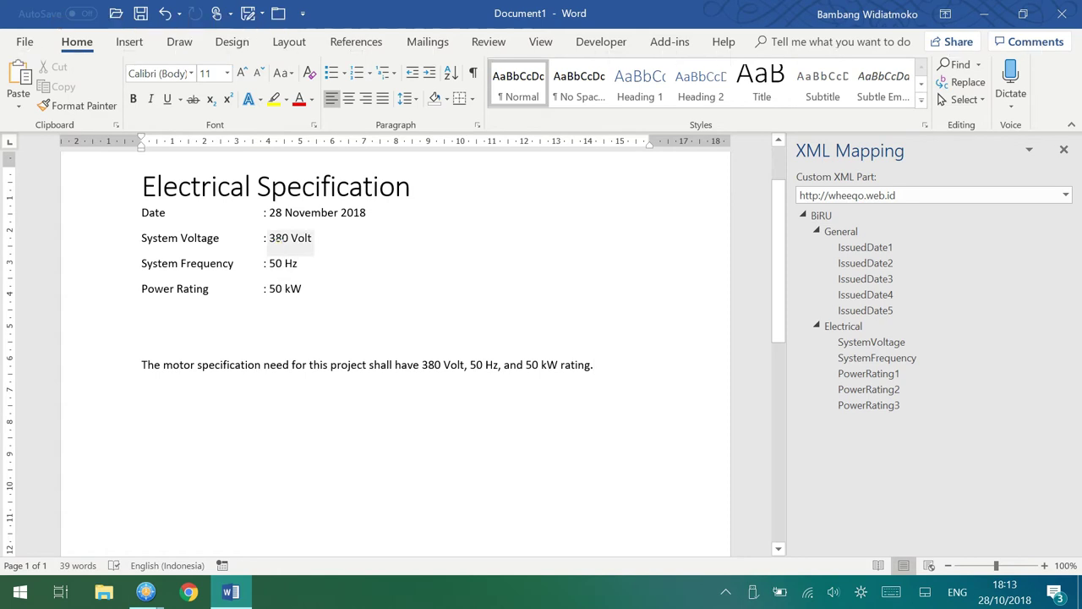
key("shift+Right")
key("shift+Right")
key("shift+Right")
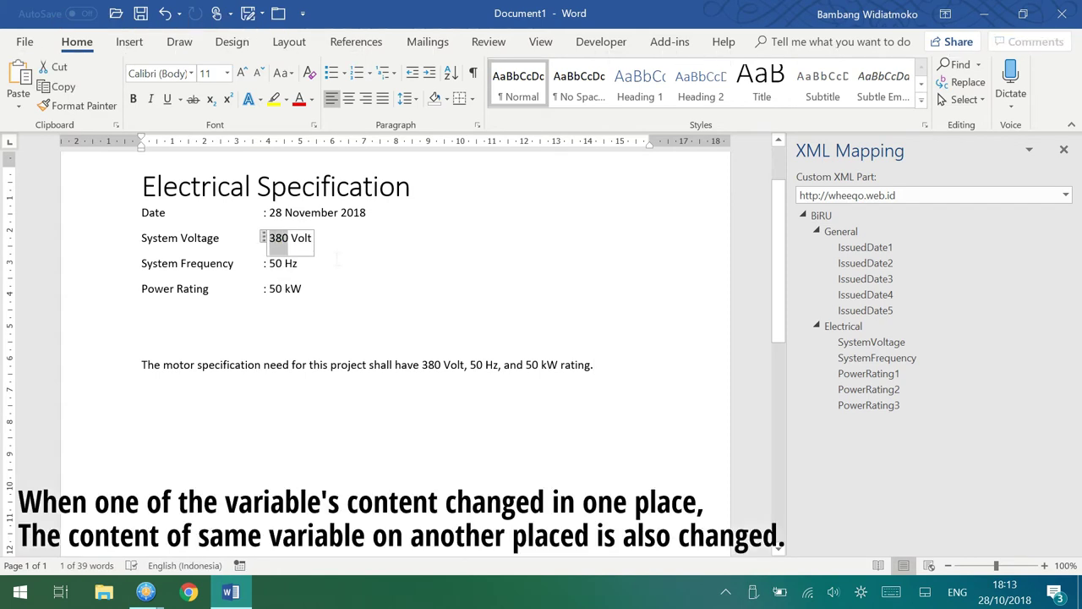
type("220")
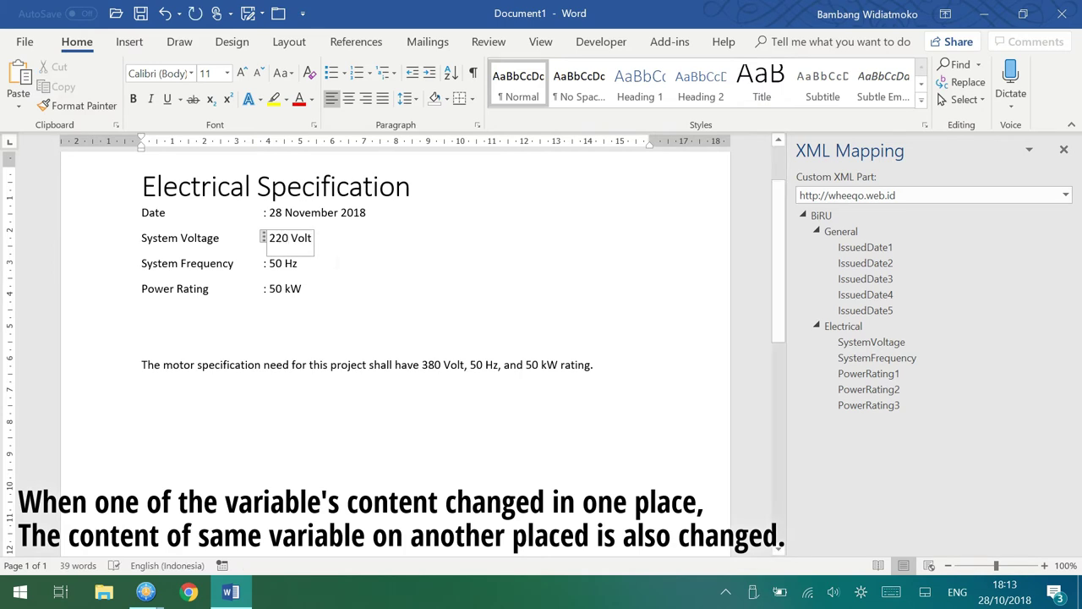
left_click(263, 237)
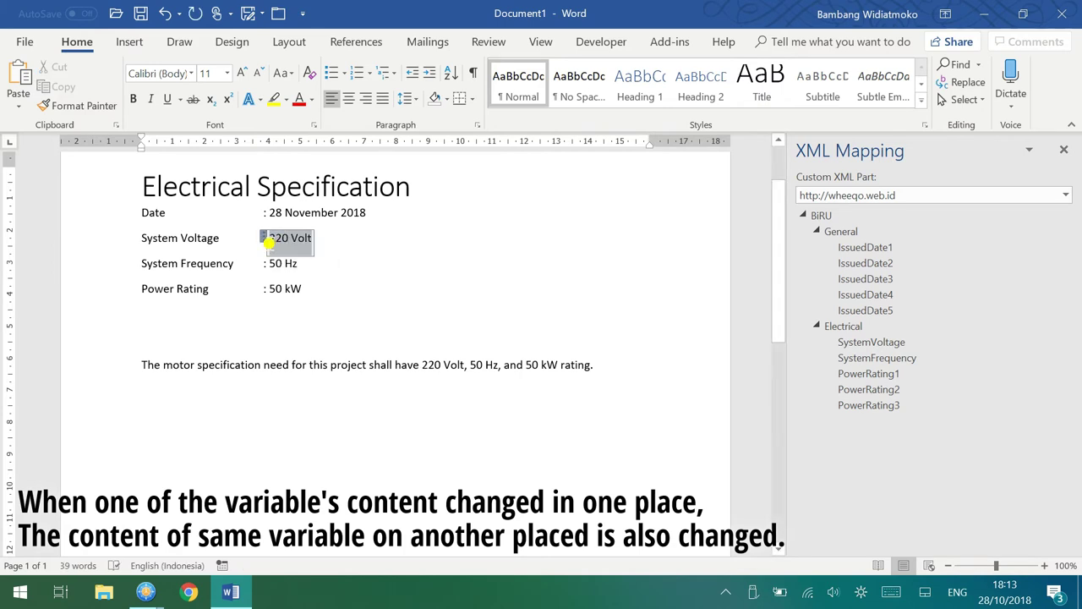
left_click(283, 263)
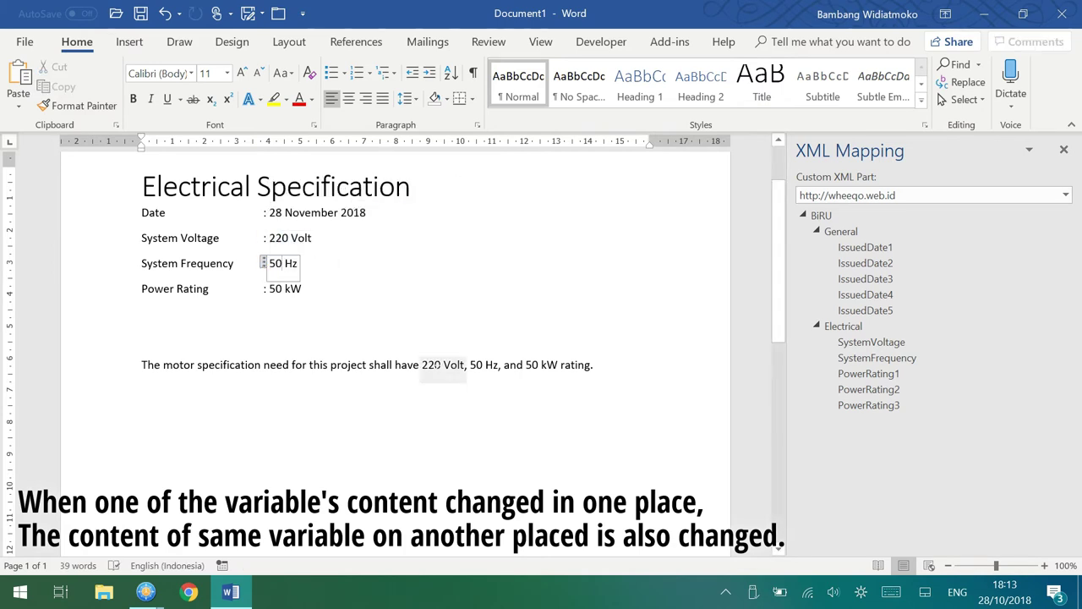
left_click_drag(282, 263, 269, 263)
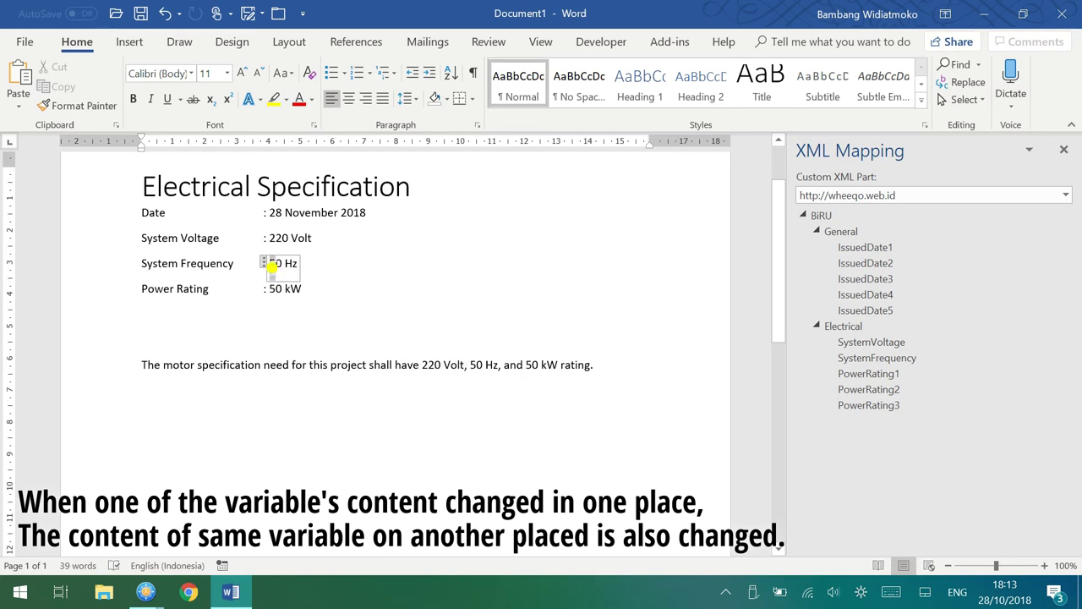
type("60")
left_click(483, 365)
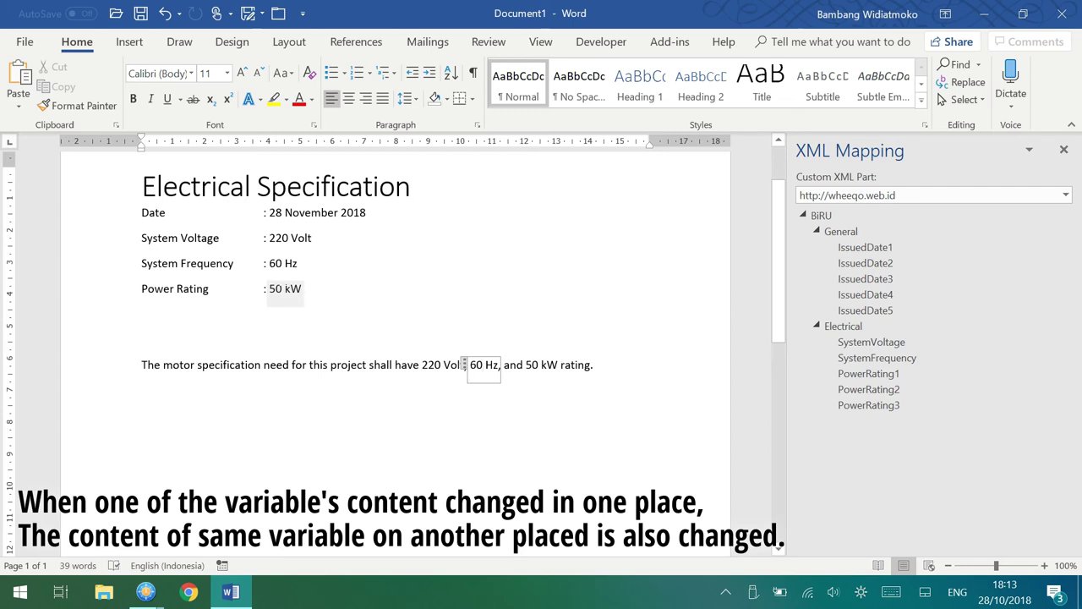
Change Power Rating from 50 kW to 100 W so the sentence updates
left_click_drag(282, 289, 269, 289)
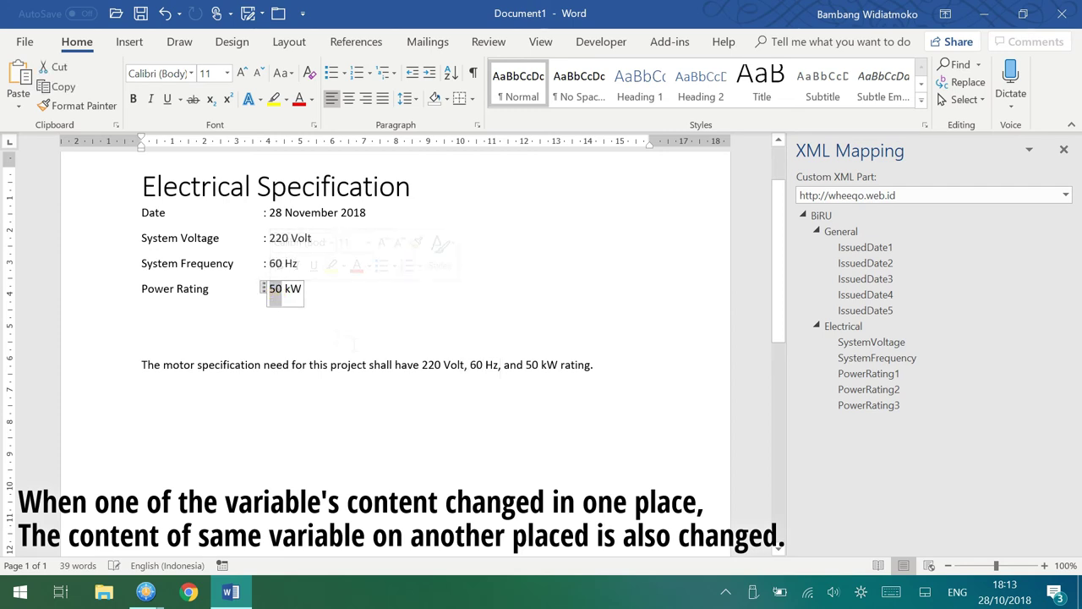
type("1")
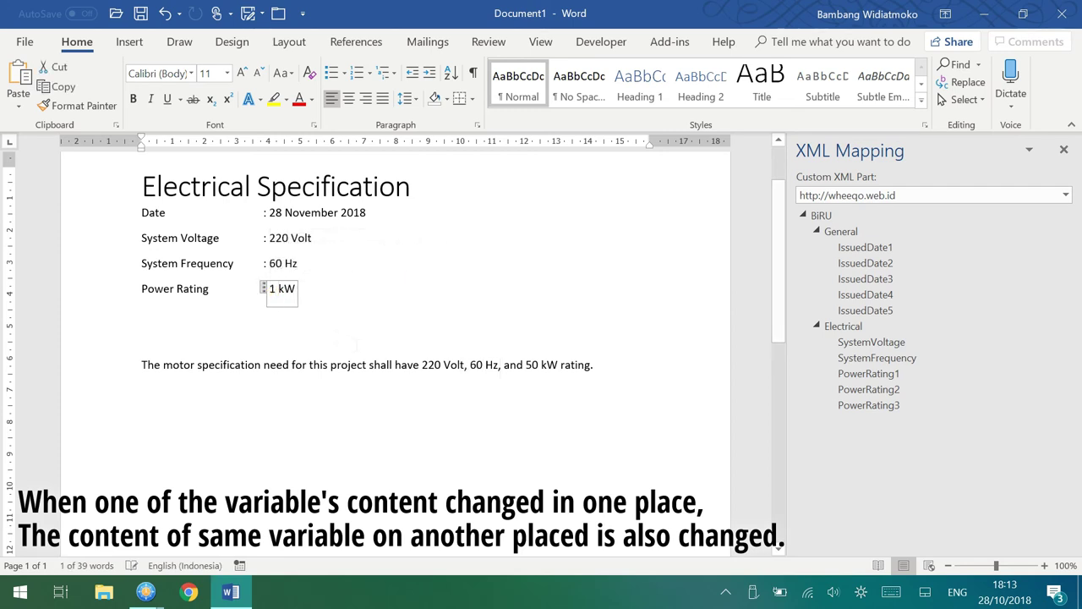
type("00")
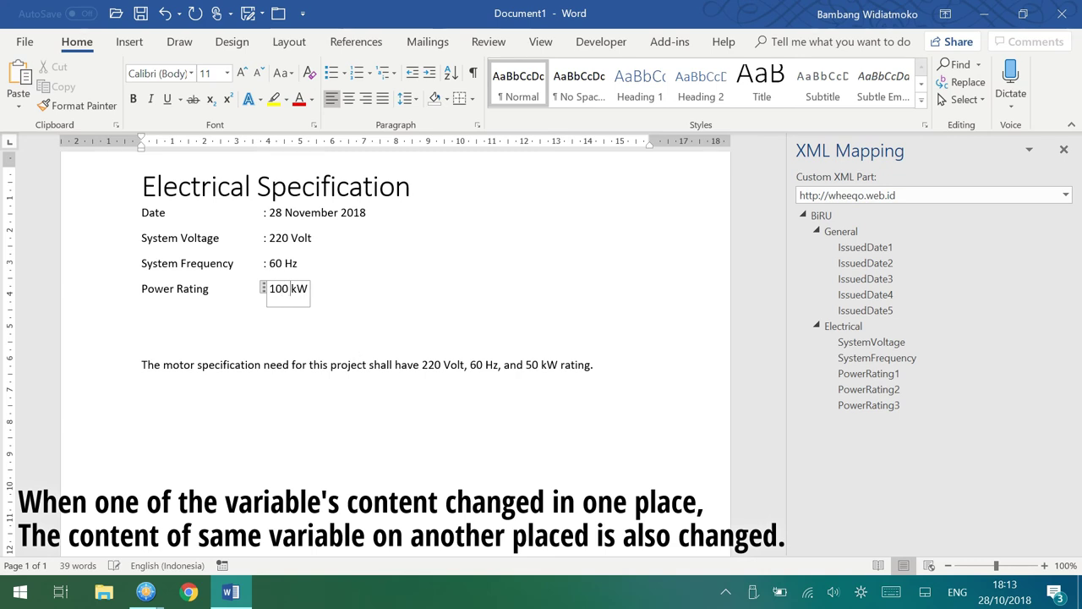
key("Delete")
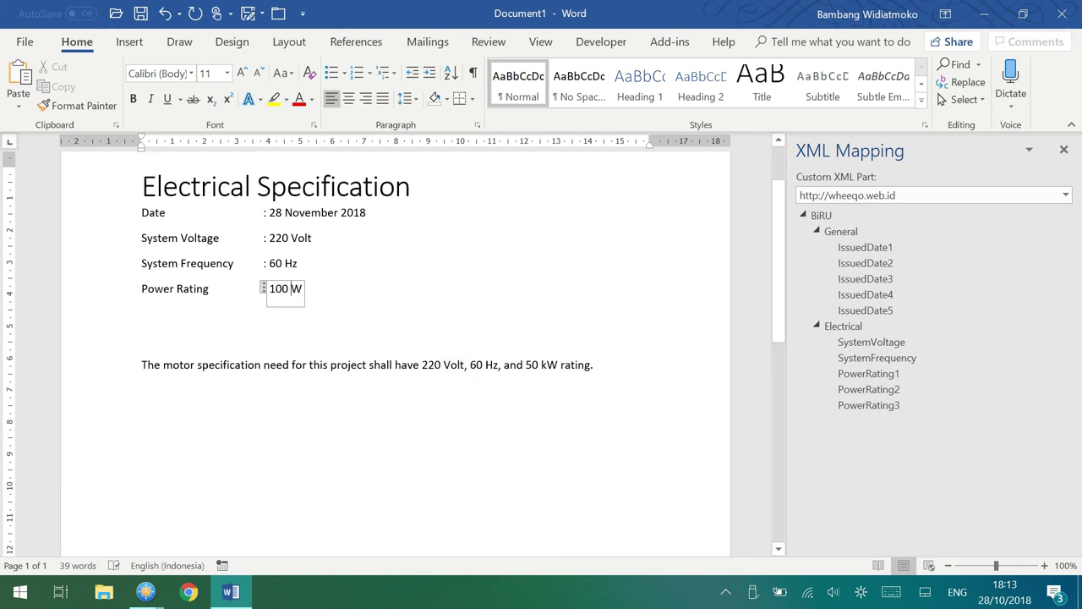
left_click(593, 364)
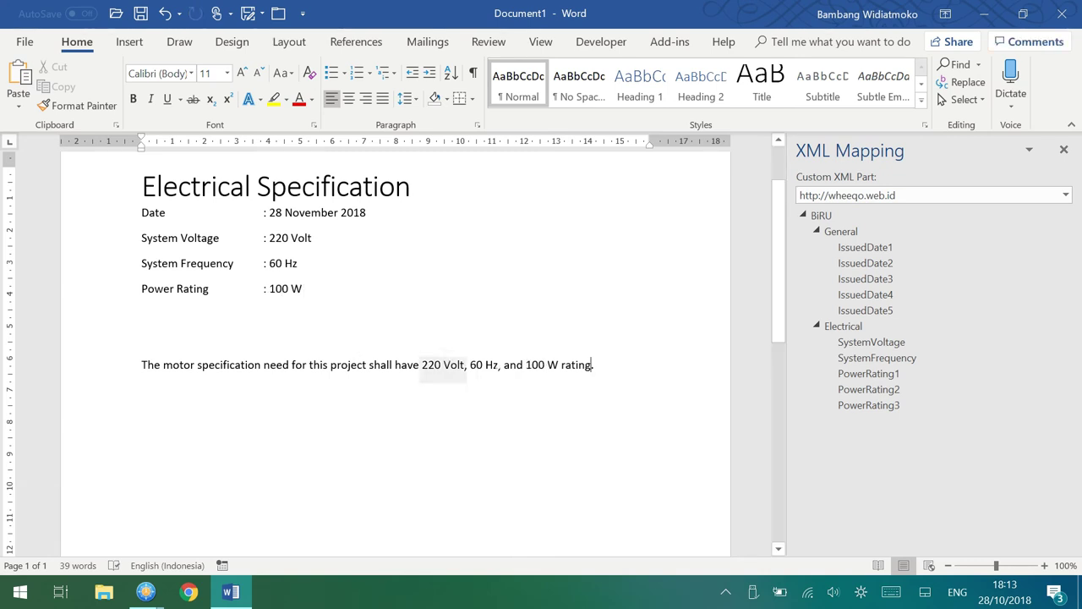